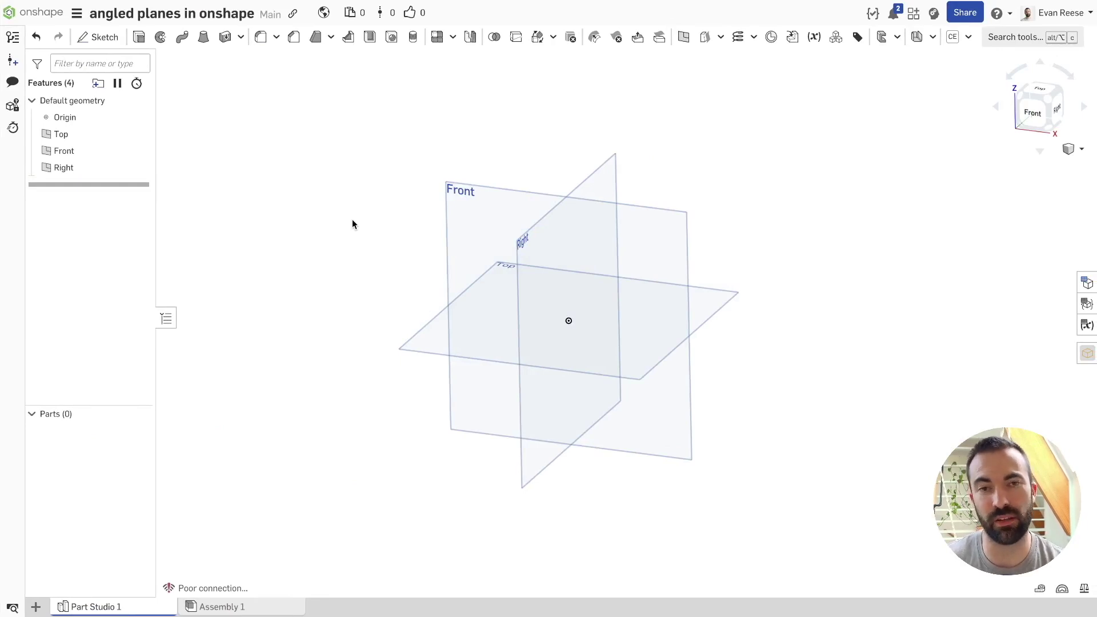
pyautogui.moveTo(352, 220); pyautogui.dragTo(352, 243, button='right')
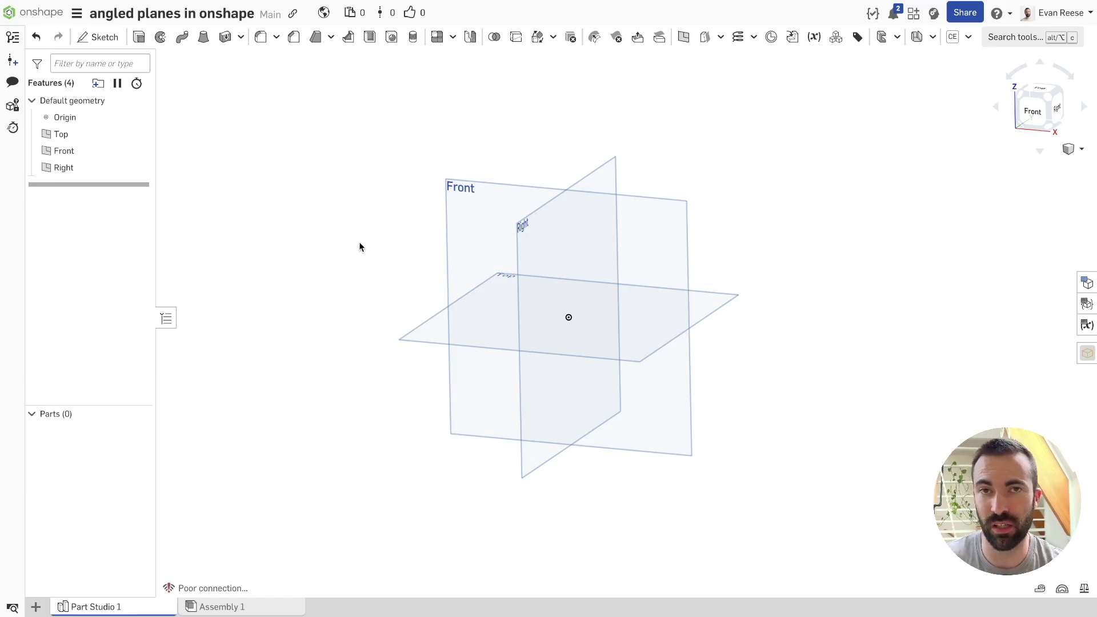
pyautogui.moveTo(383, 264); pyautogui.dragTo(382, 287, button='right')
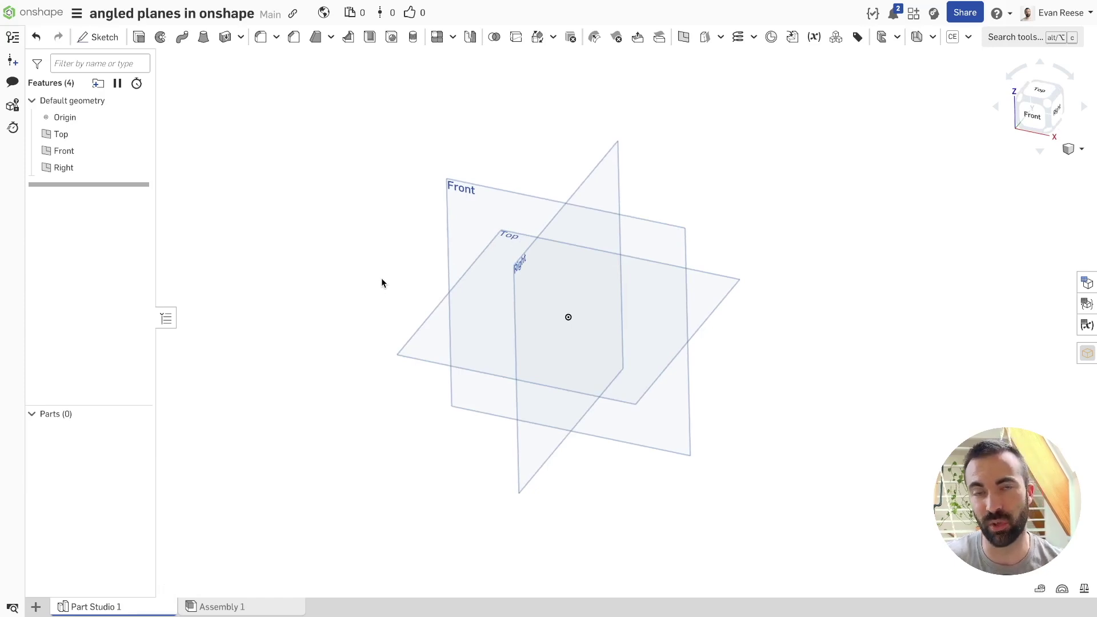
pyautogui.moveTo(382, 283); pyautogui.dragTo(383, 281, button='right')
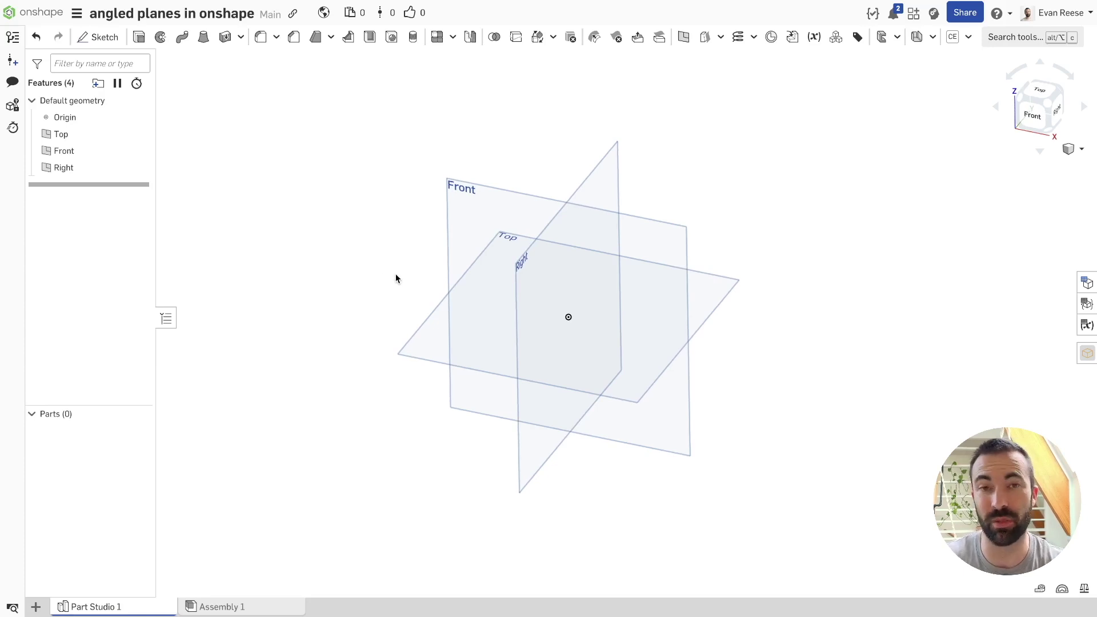
pyautogui.scroll(3, 388, 270)
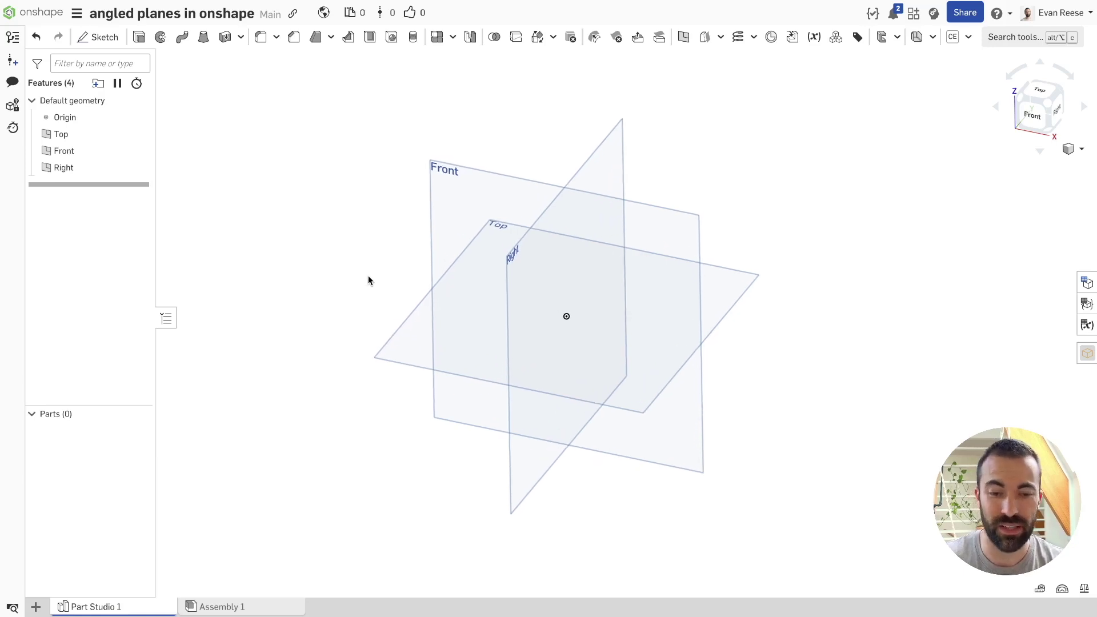
pyautogui.scroll(1, 368, 276)
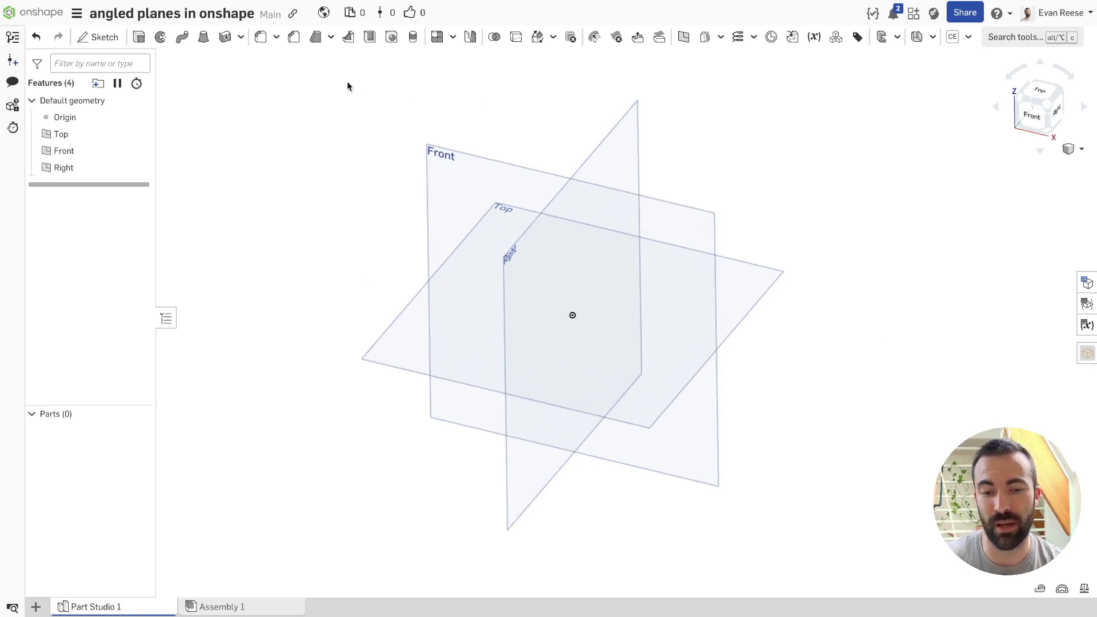
pyautogui.moveTo(334, 142); pyautogui.dragTo(334, 144, button='middle')
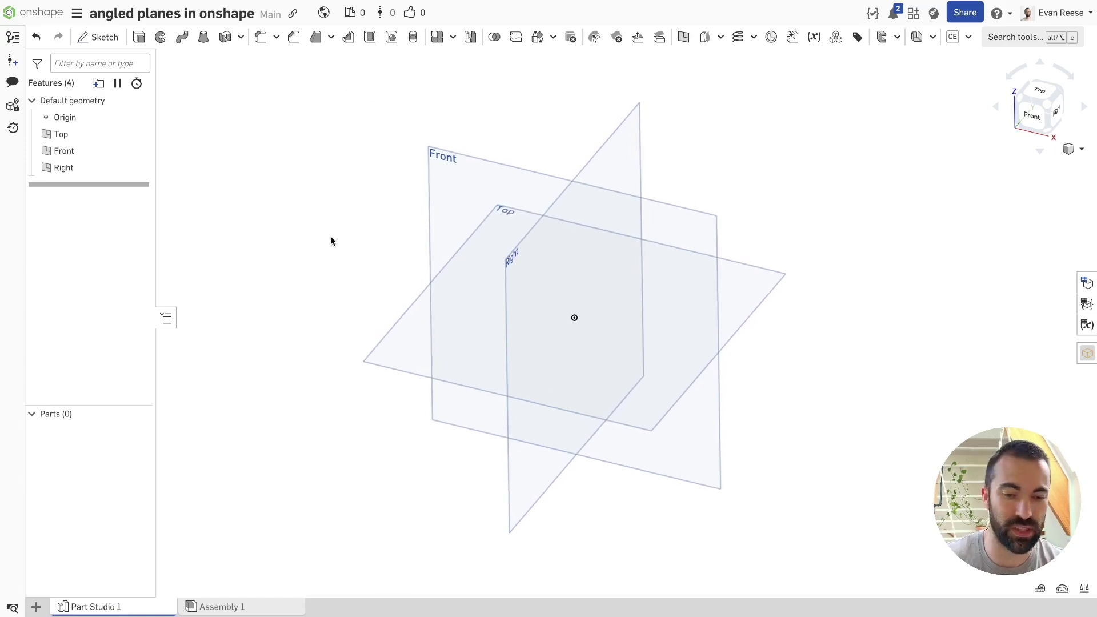
pyautogui.hotkey('shift', '1')
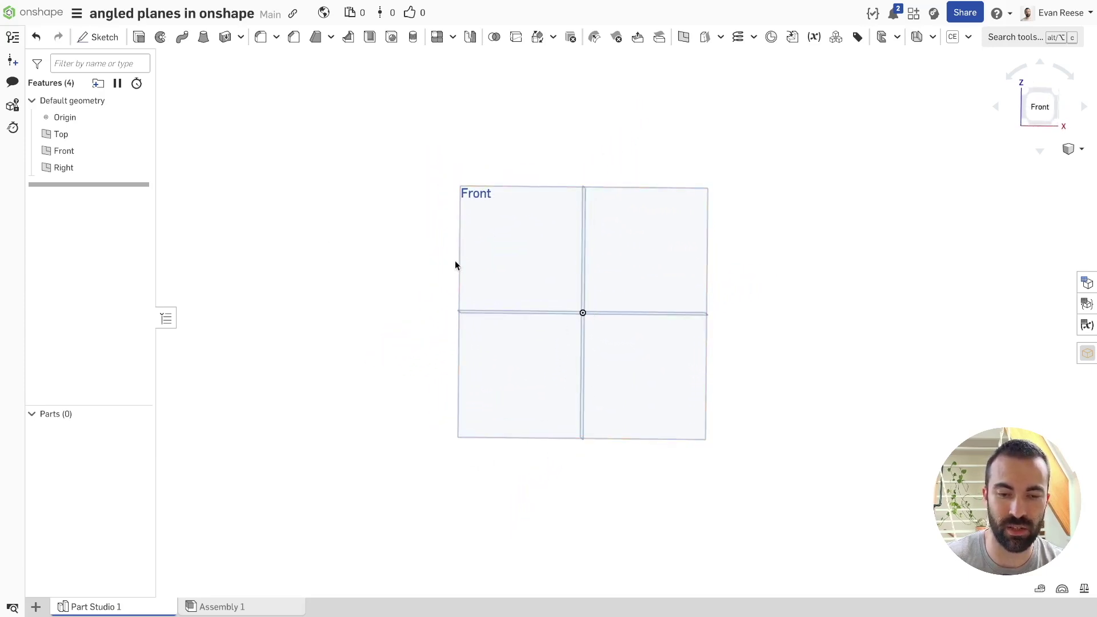
pyautogui.moveTo(455, 261); pyautogui.dragTo(649, 228, button='right')
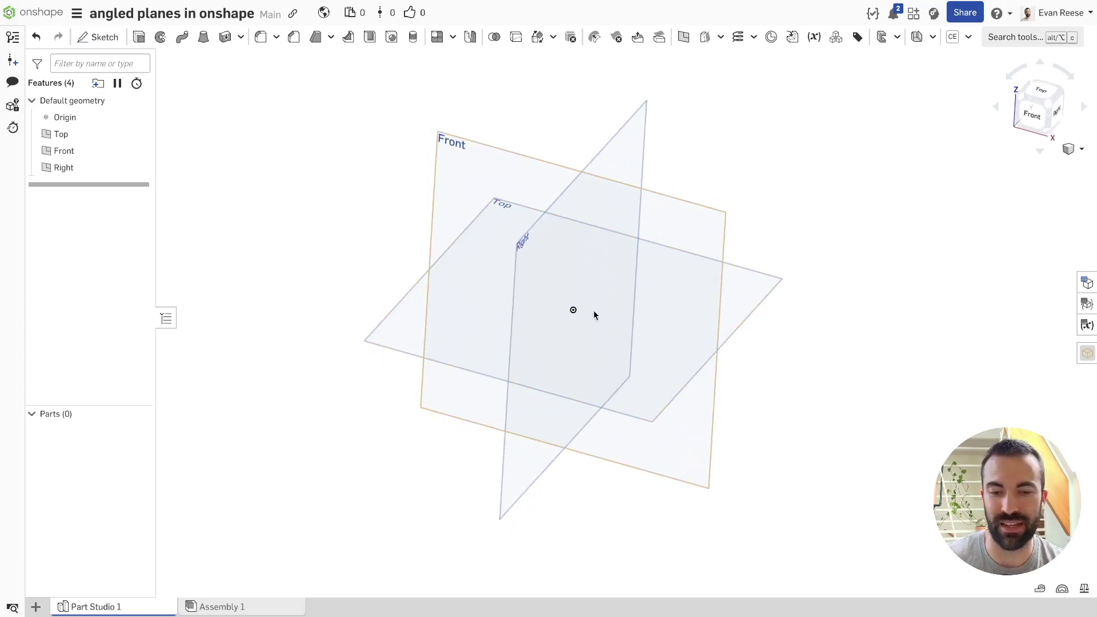
pyautogui.moveTo(594, 312); pyautogui.dragTo(644, 262, button='right')
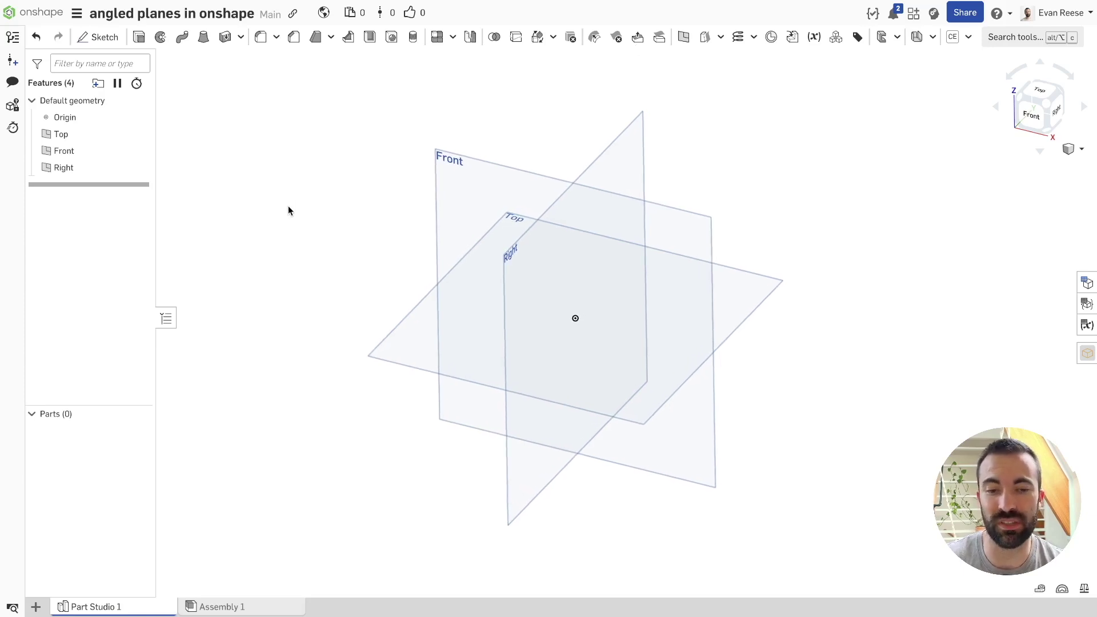
# Place an explicit mate connector on the origin with the owner entity option turned off
pyautogui.click(770, 44)
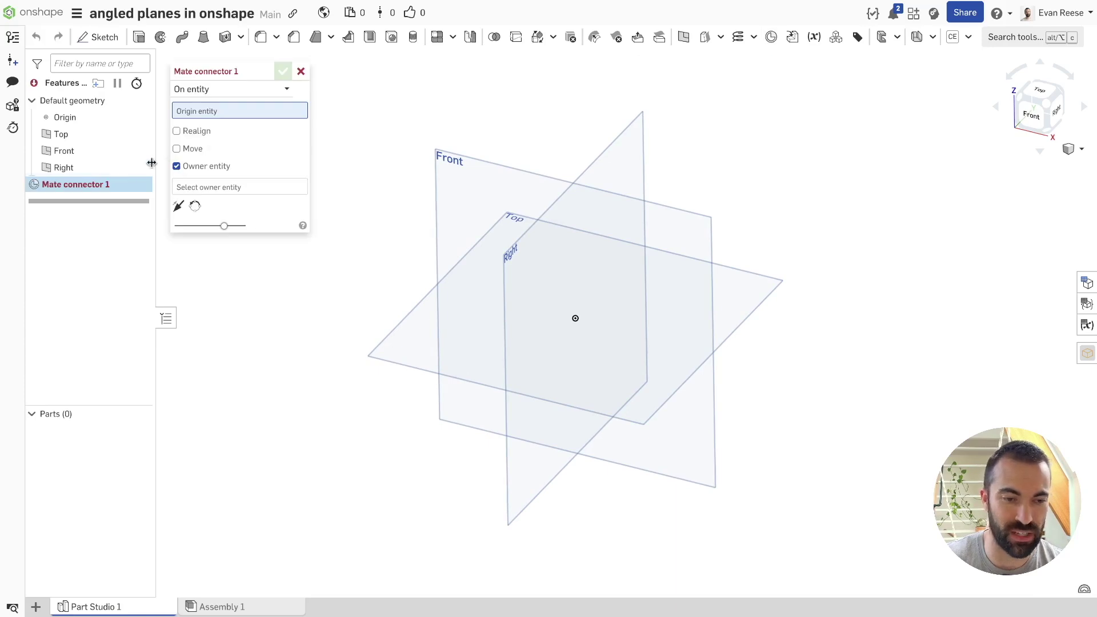
pyautogui.click(177, 167)
pyautogui.click(201, 167)
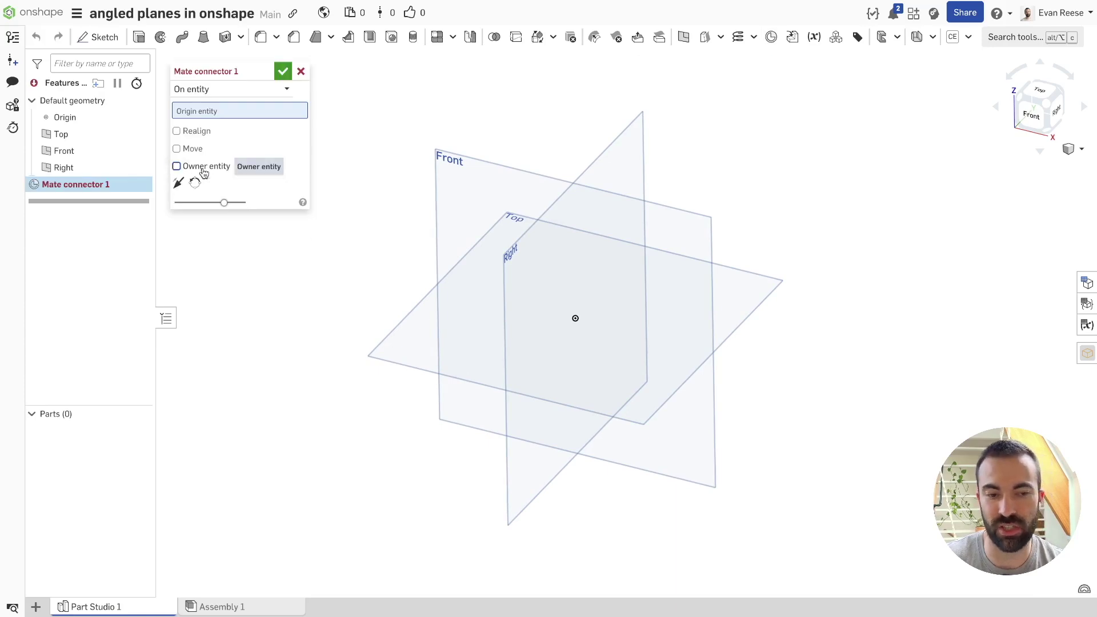
pyautogui.click(575, 319)
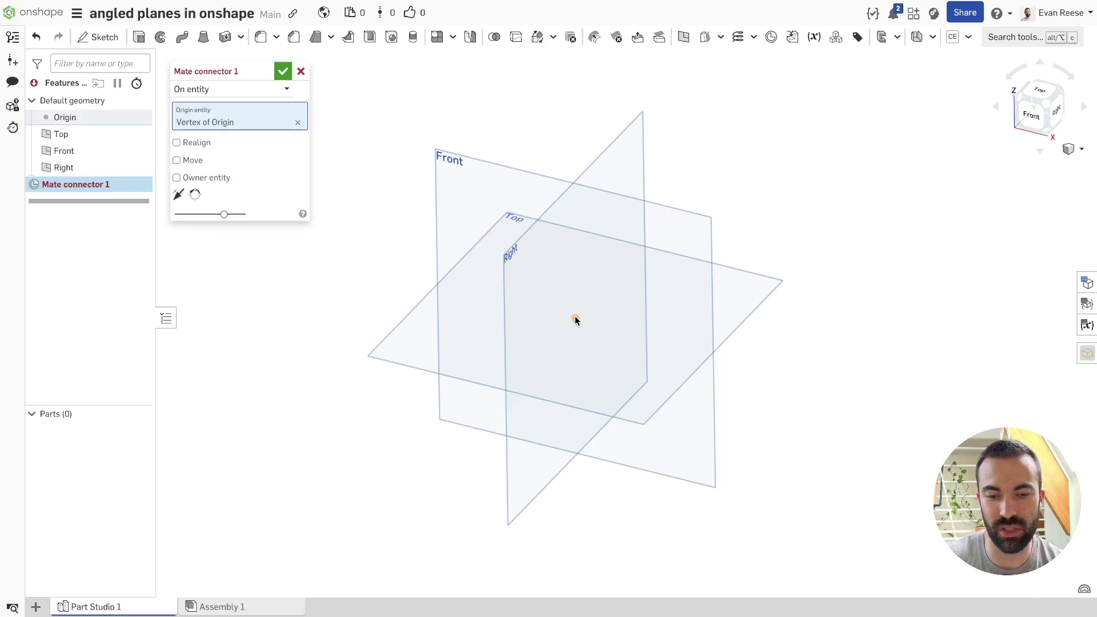
# Enable Move on the mate connector and rotate it -42 degrees about Y
pyautogui.click(177, 161)
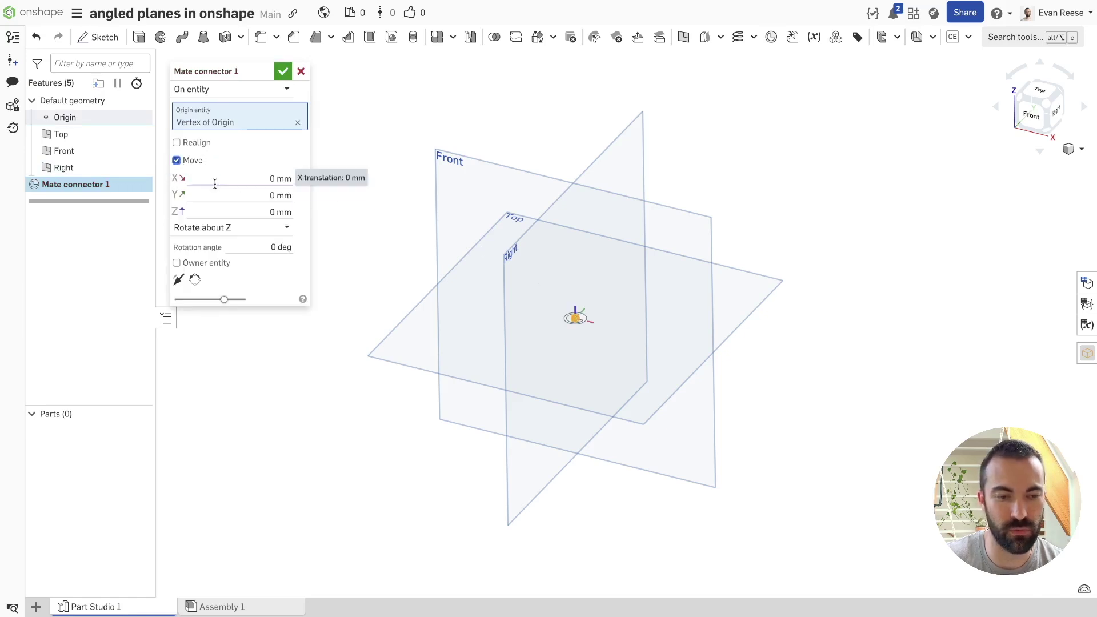
pyautogui.click(227, 228)
pyautogui.click(247, 262)
pyautogui.click(262, 245)
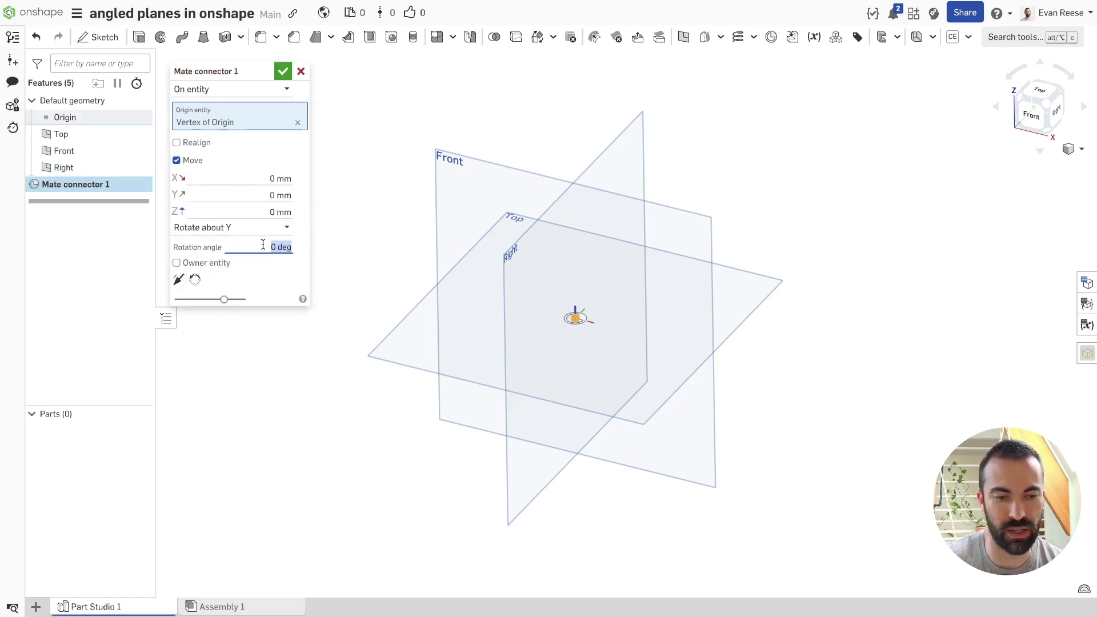
pyautogui.scroll(-2, 262, 245)
pyautogui.write('-42')
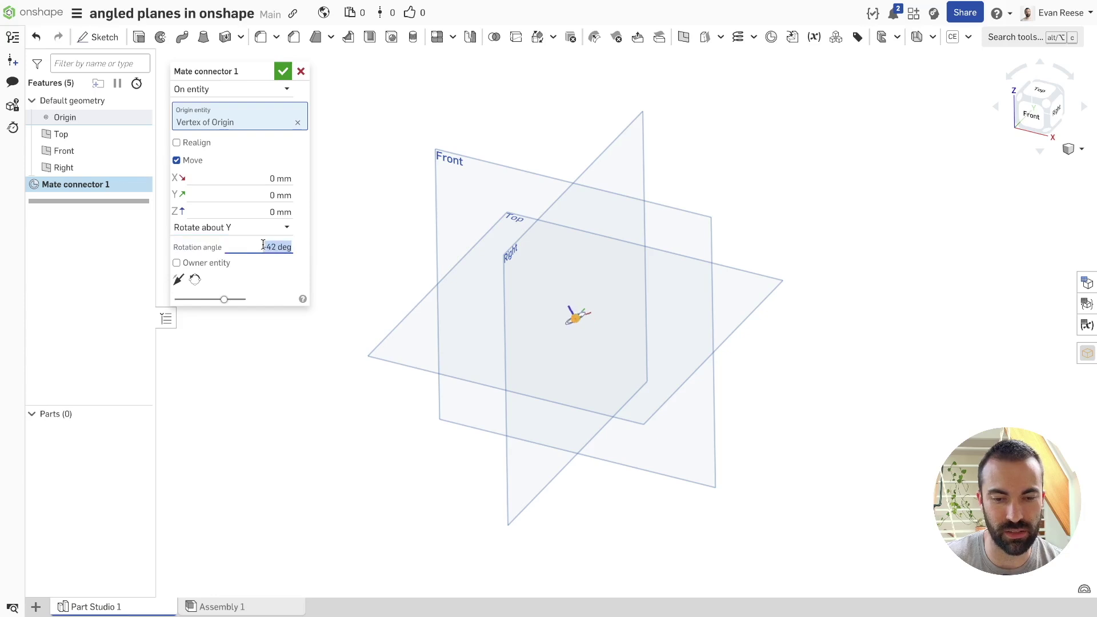
pyautogui.click(281, 71)
# Start a sketch on the angled mate connector
pyautogui.press('n')
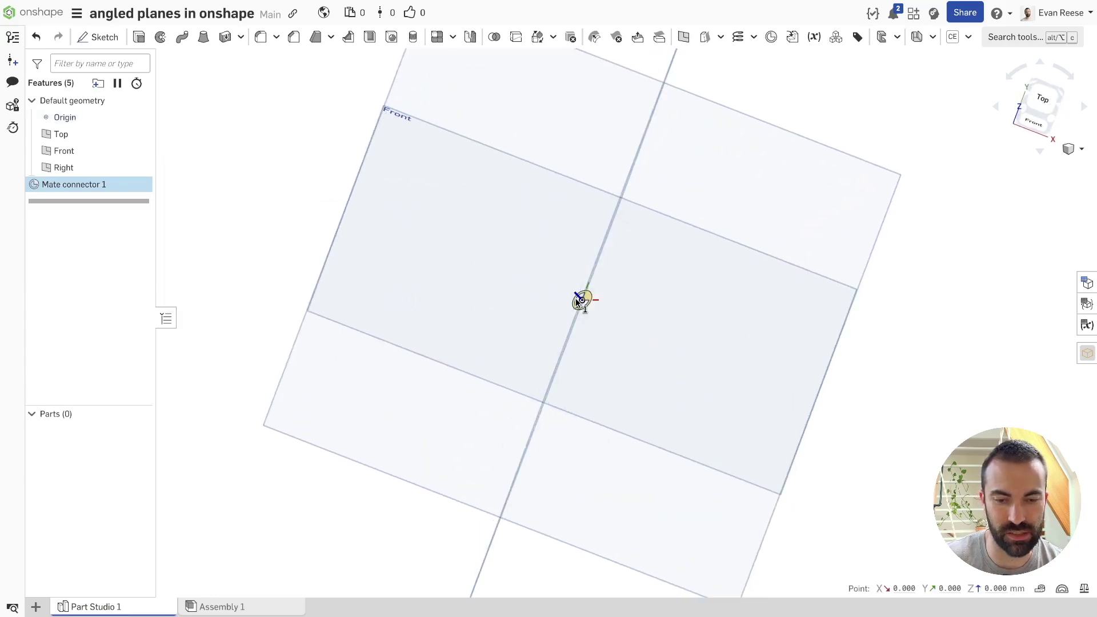
pyautogui.click(591, 306)
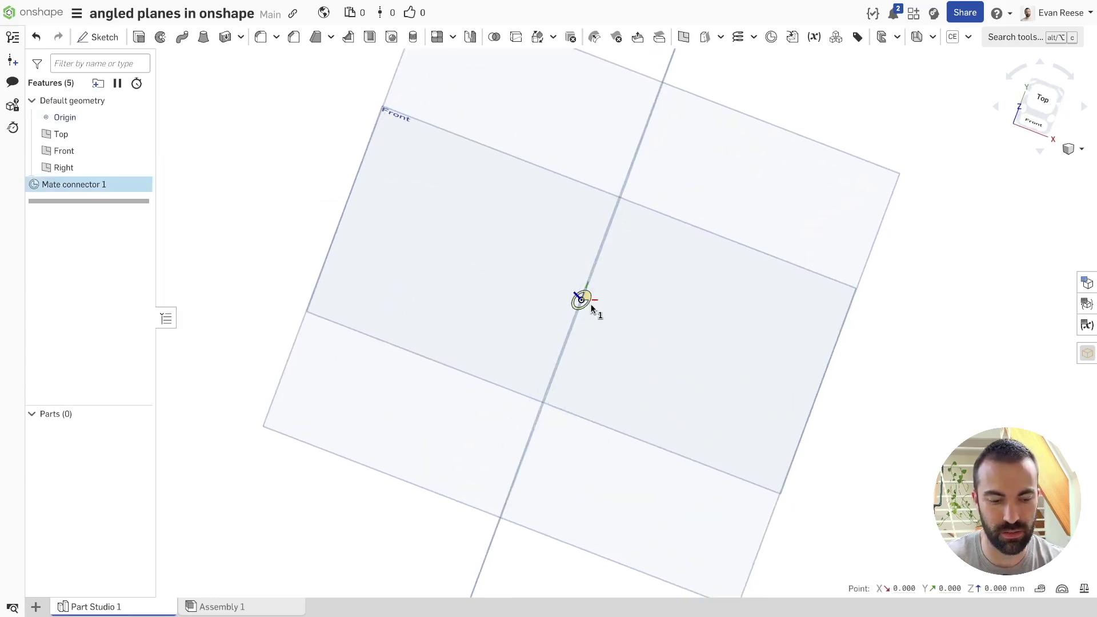
pyautogui.hotkey('shift', 's')
pyautogui.press('n')
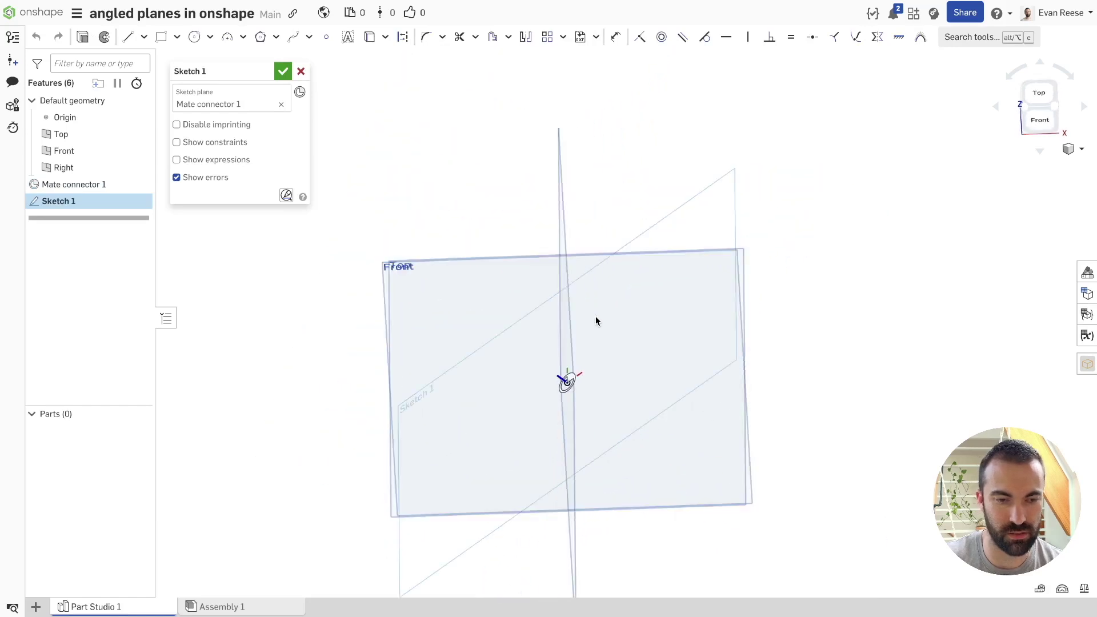
# Sketch a freehand S-shaped spline across the angled sketch plane around the origin and finish the sketch
pyautogui.click(293, 37)
pyautogui.click(454, 454)
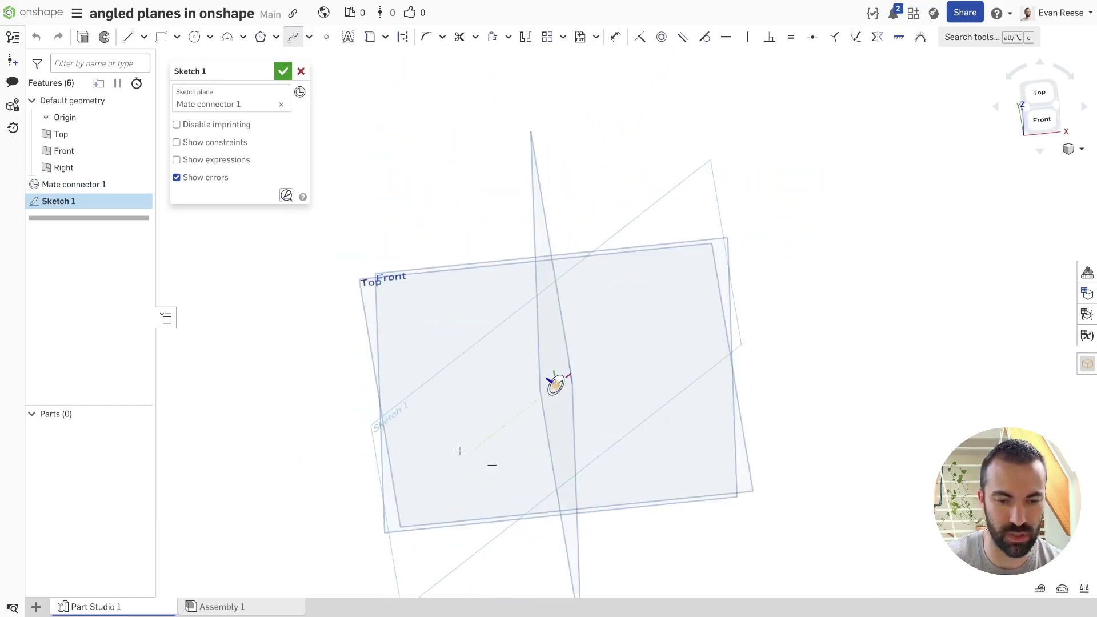
pyautogui.click(478, 360)
pyautogui.click(513, 405)
pyautogui.click(564, 434)
pyautogui.click(570, 283)
pyautogui.doubleClick(680, 332)
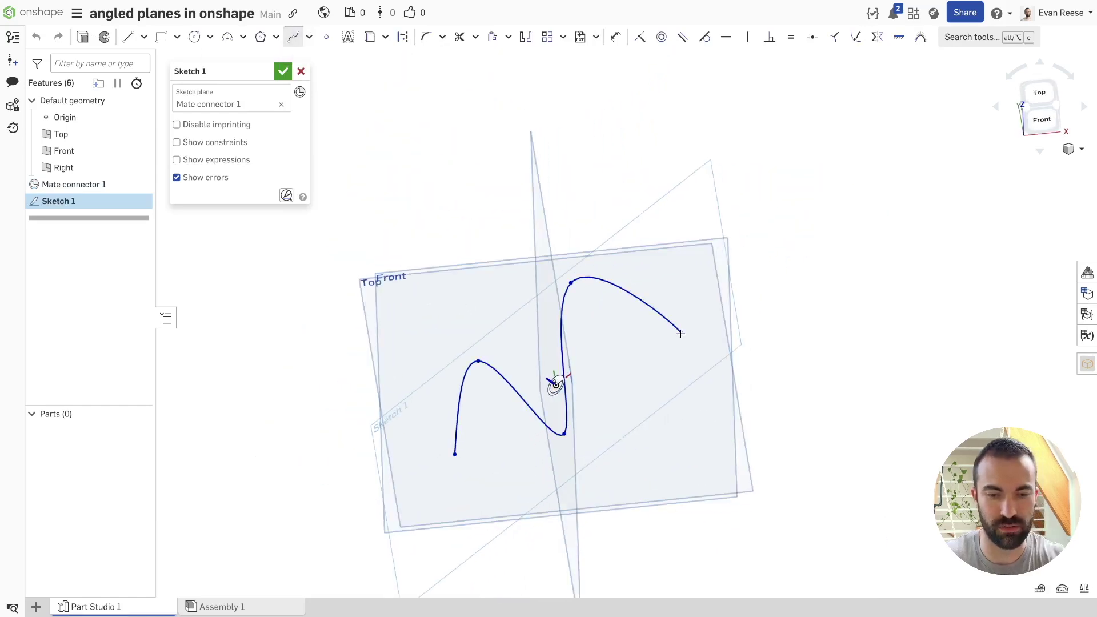
pyautogui.press('Escape')
pyautogui.click(283, 70)
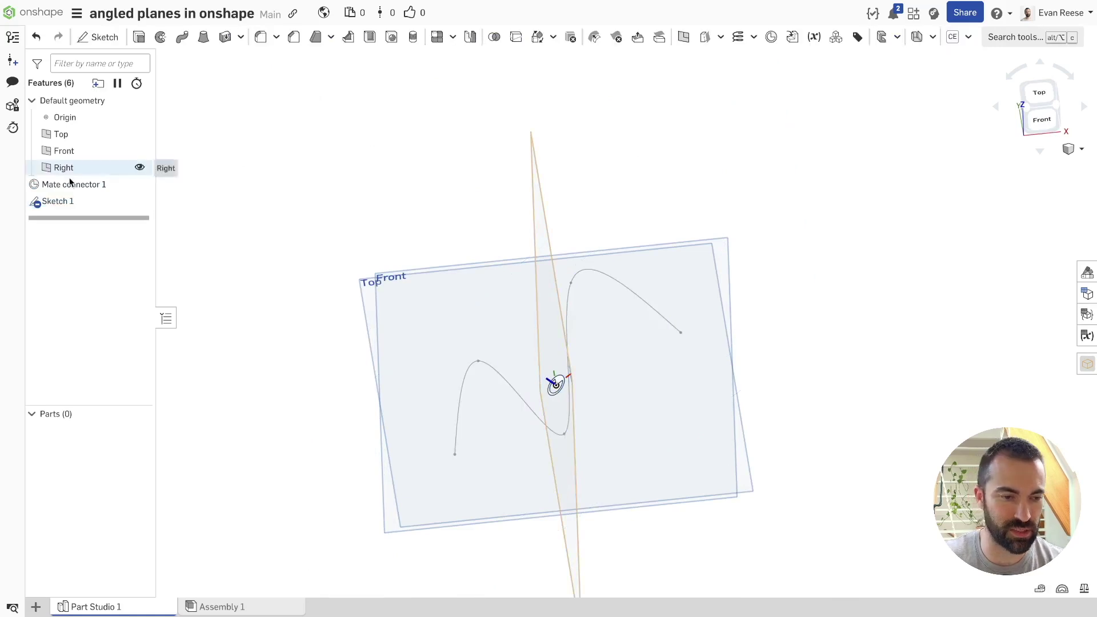
# Delete the spline sketch and its mate connector, leaving only the default geometry
pyautogui.moveTo(274, 197)
pyautogui.mouseDown(button='right')
pyautogui.moveTo(318, 207)
pyautogui.moveTo(330, 224)
pyautogui.mouseUp(button='right')
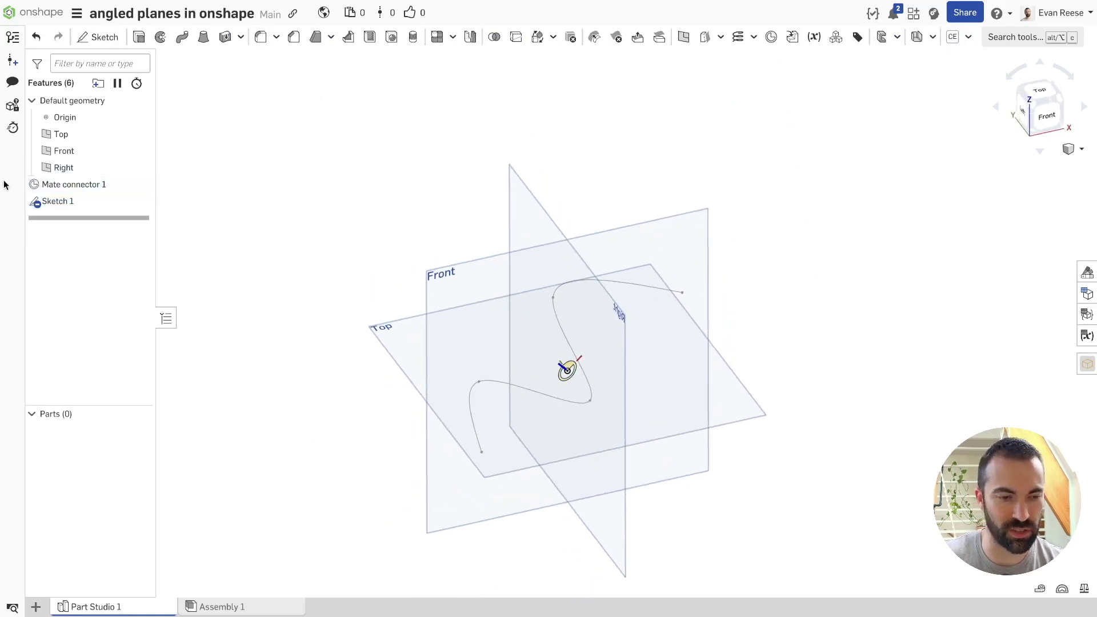
pyautogui.keyDown('shift'); pyautogui.click(84, 185); pyautogui.keyUp('shift')
pyautogui.press('Delete')
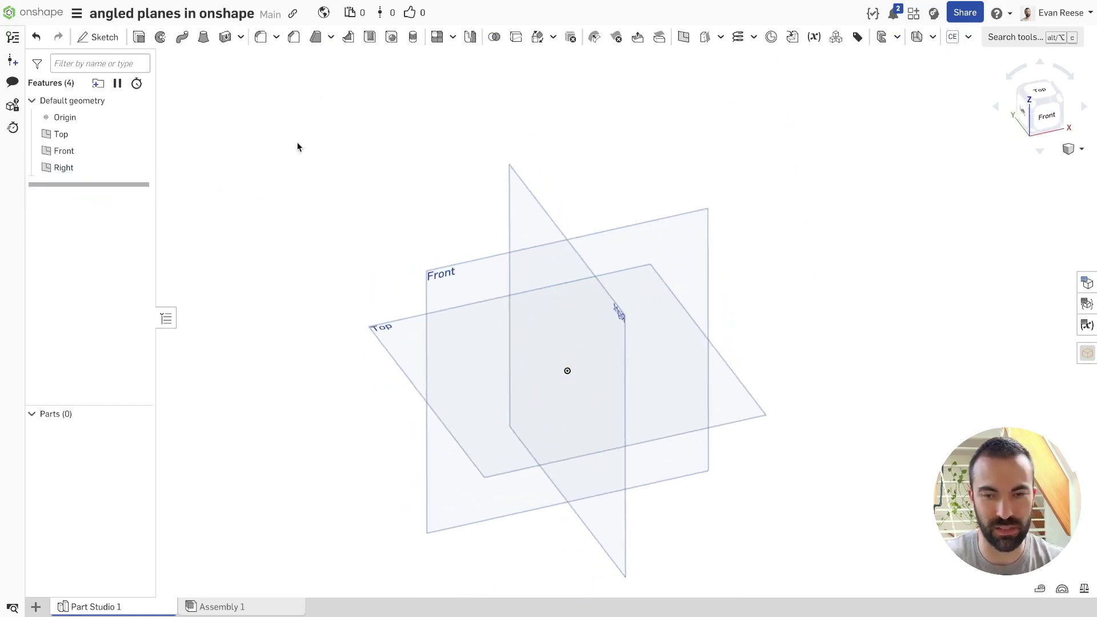
# Start a new sketch with an implicit mate connector at the origin as its sketch plane
pyautogui.press('f')
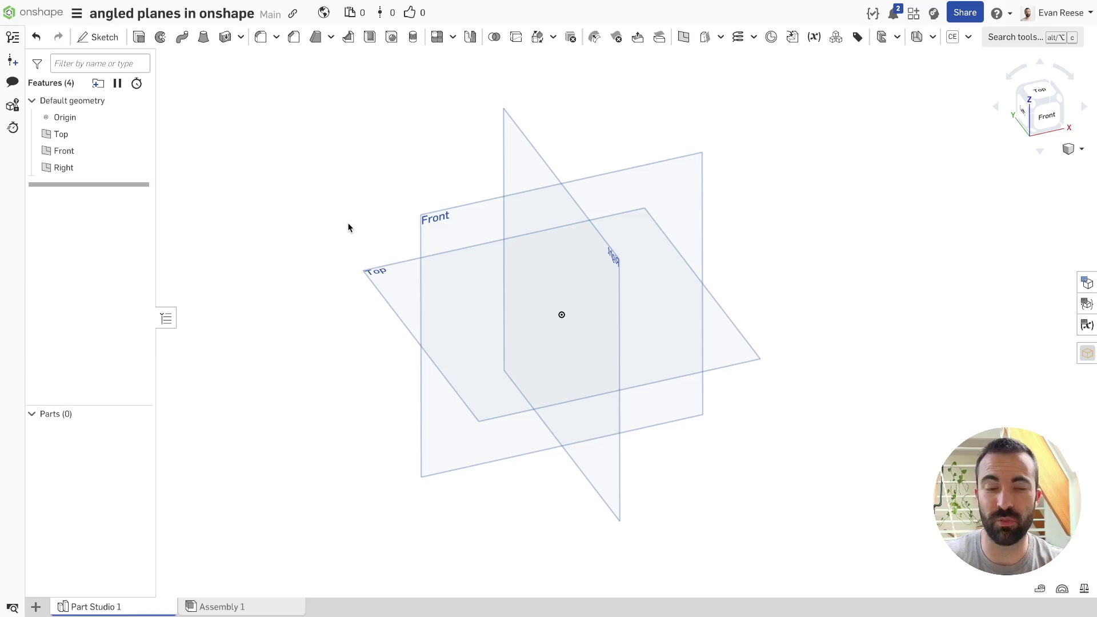
pyautogui.scroll(2, 344, 220)
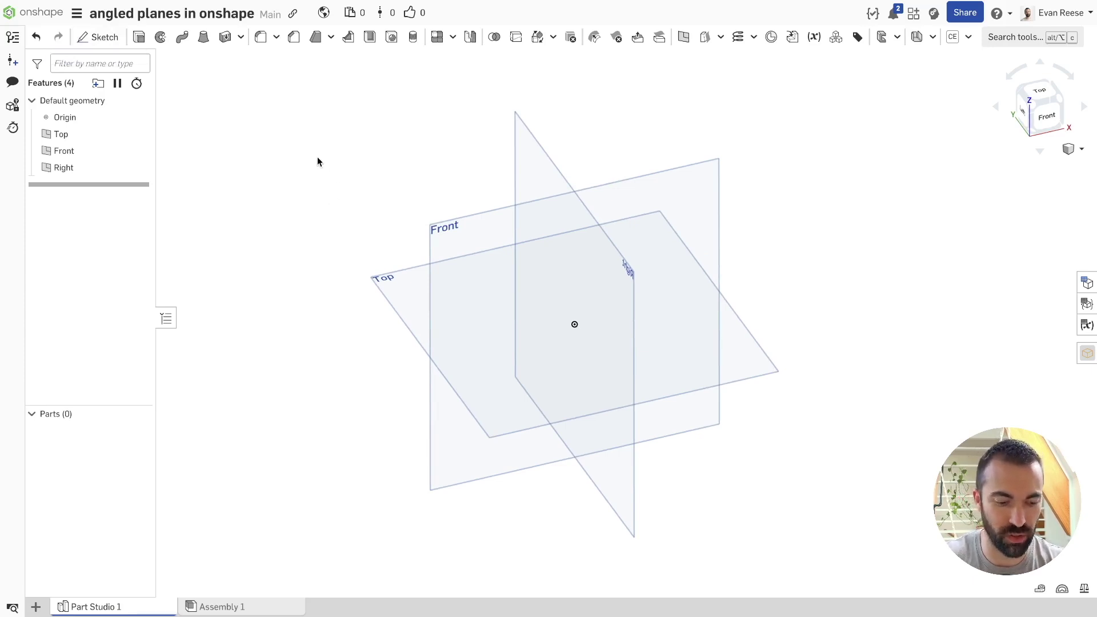
pyautogui.hotkey('shift', 's')
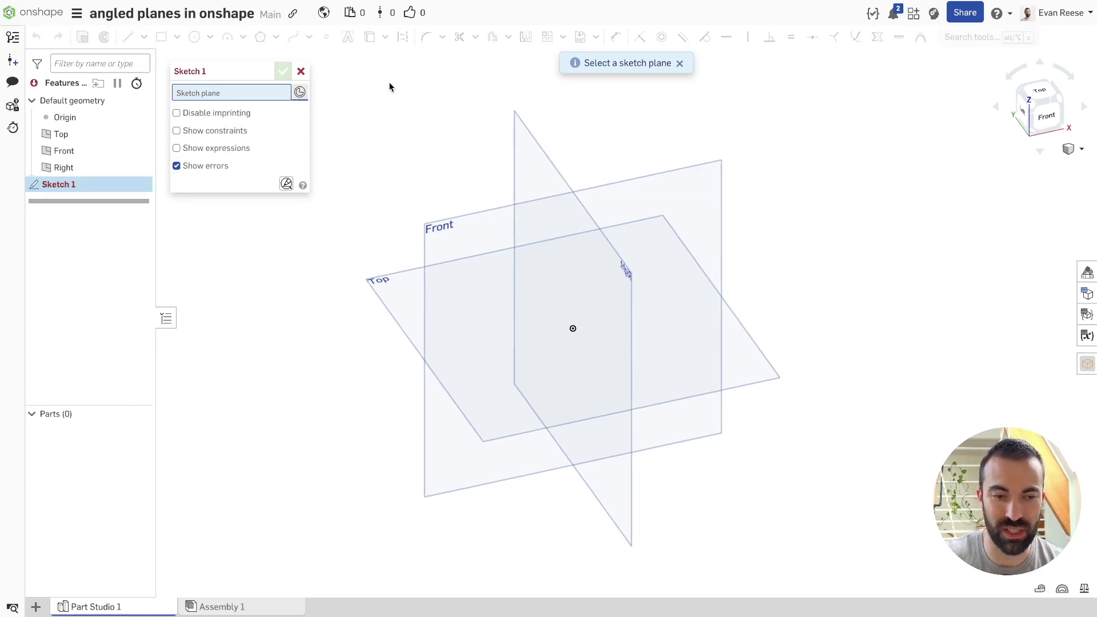
pyautogui.scroll(2, 551, 320)
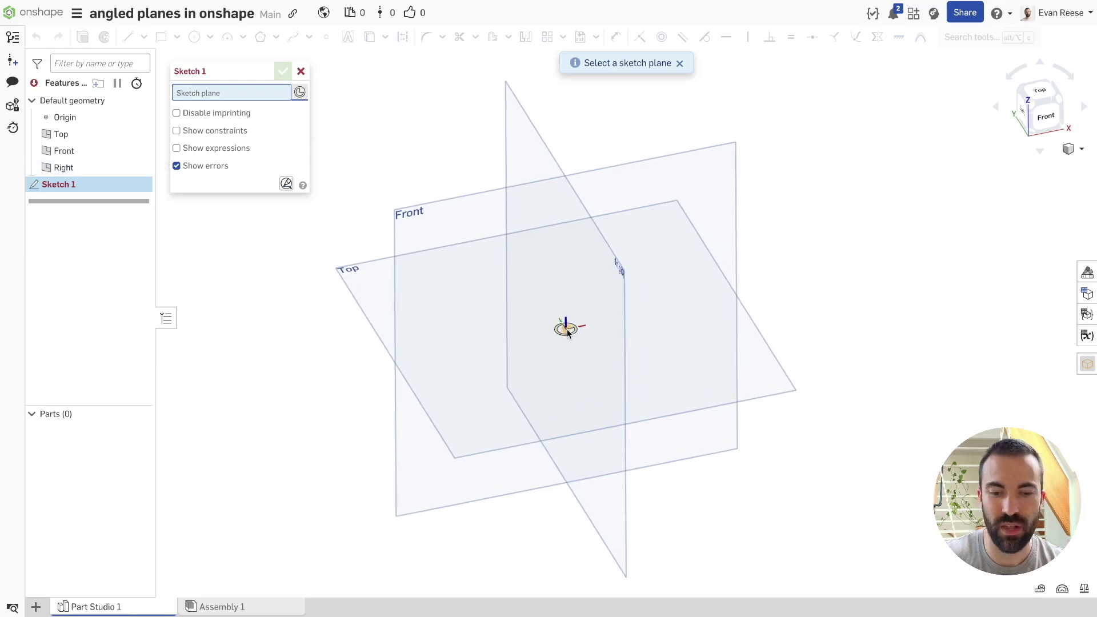
pyautogui.click(567, 330)
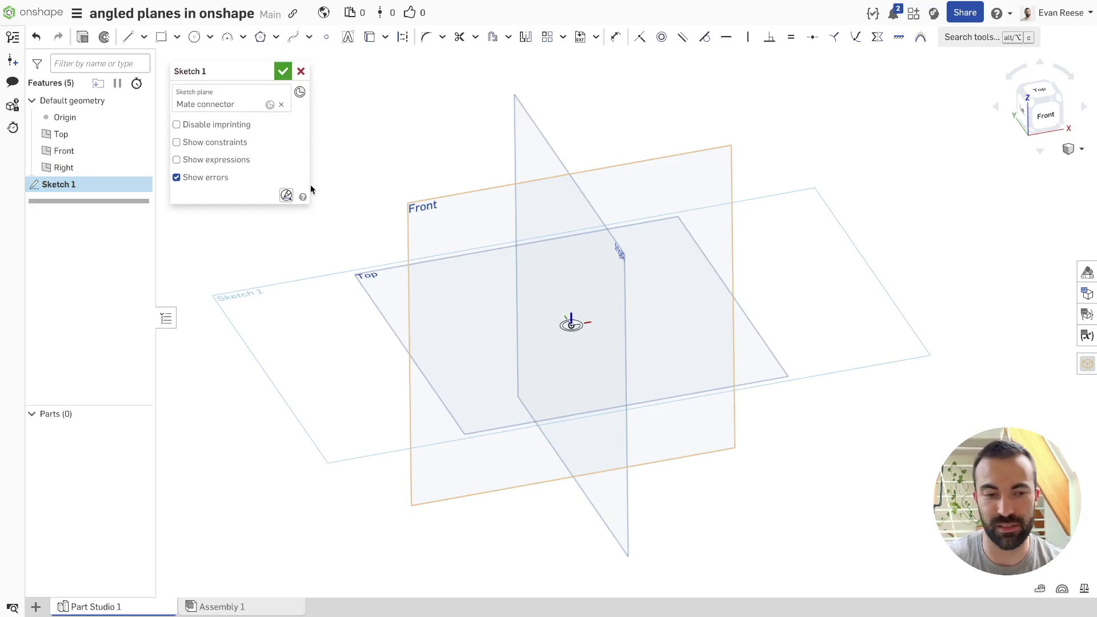
# Edit the sketch plane's mate connector so it is rotated -18 degrees about Y
pyautogui.click(270, 105)
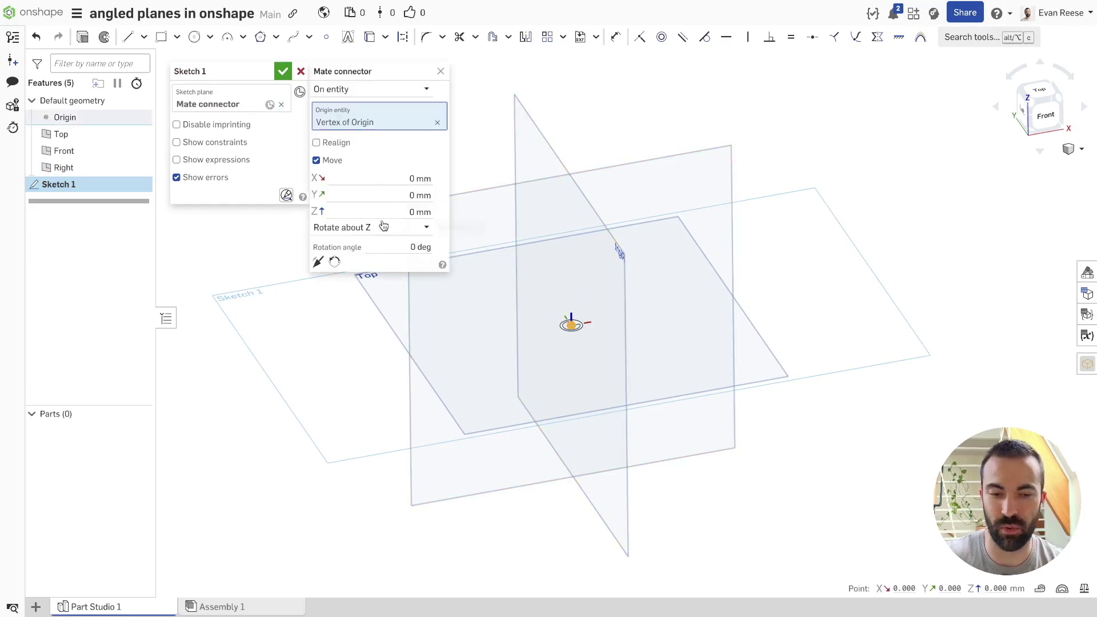
pyautogui.click(400, 248)
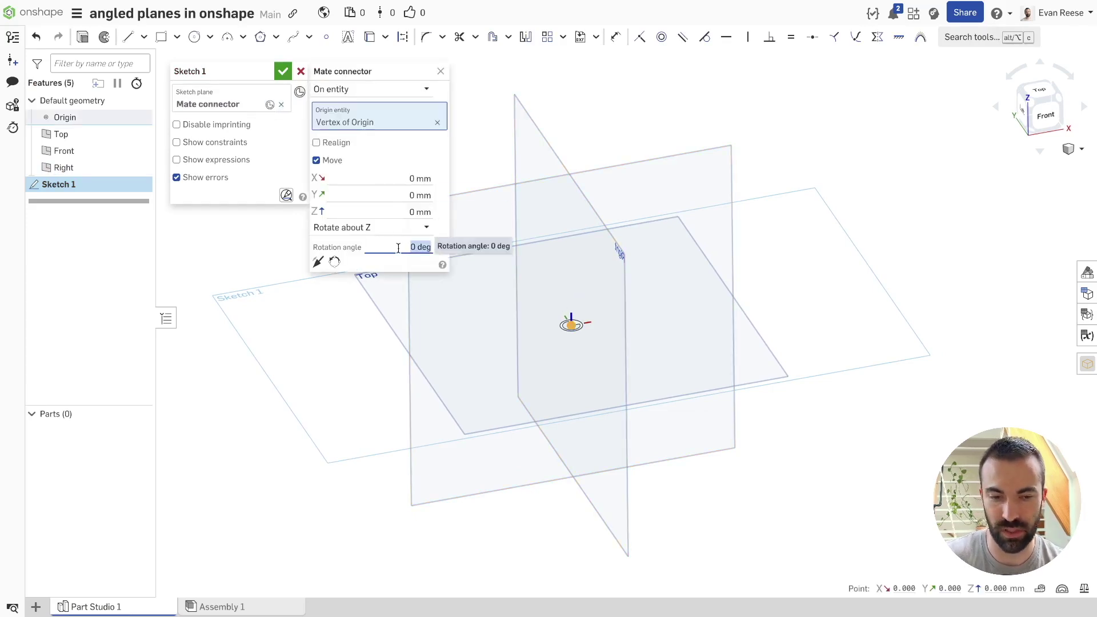
pyautogui.scroll(-4, 398, 247)
pyautogui.click(384, 229)
pyautogui.click(384, 262)
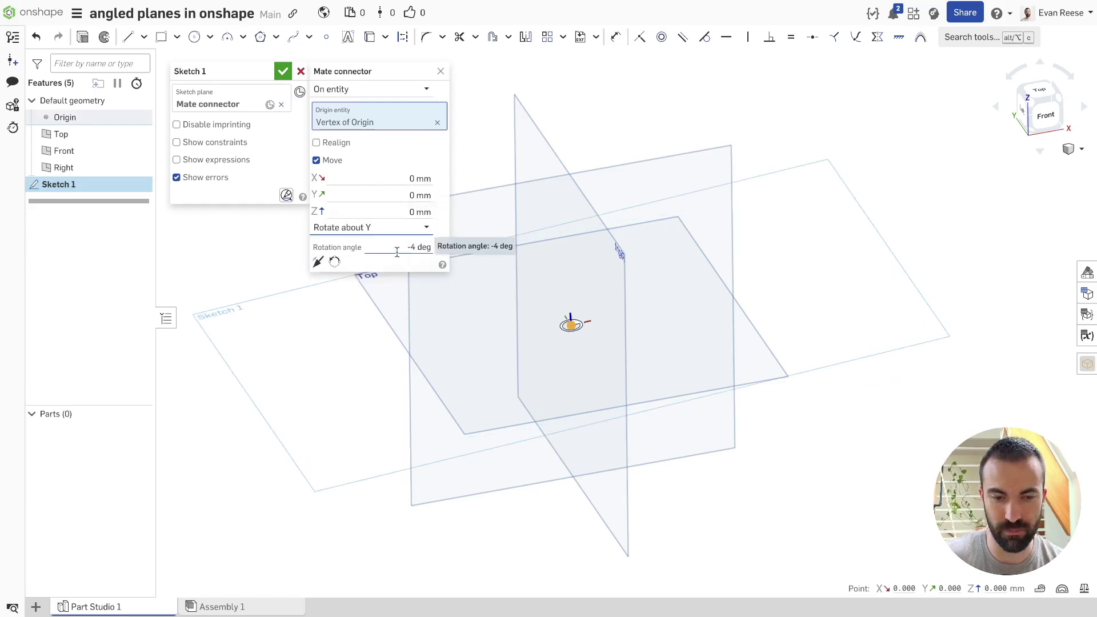
pyautogui.click(399, 247)
pyautogui.write('-15')
pyautogui.press('Return')
pyautogui.write('-18')
pyautogui.press('Return')
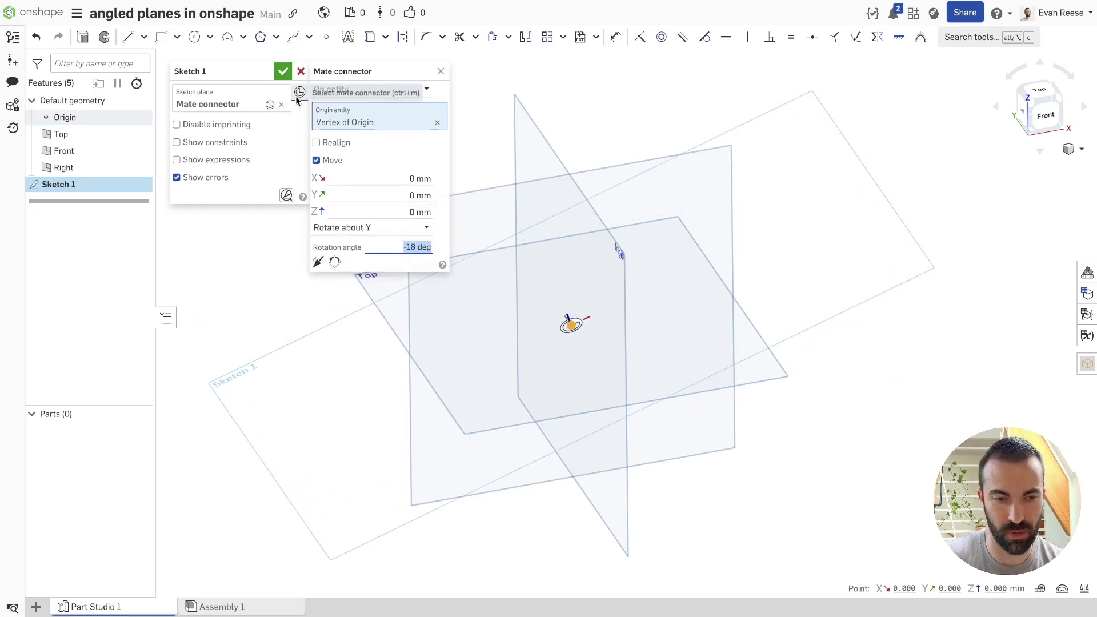
pyautogui.click(440, 71)
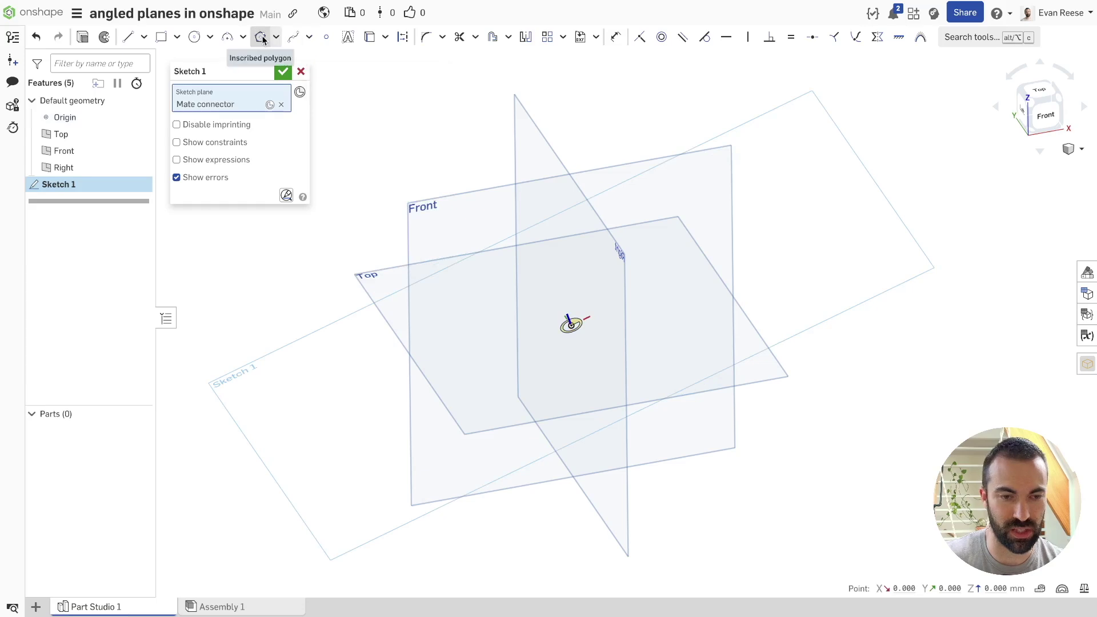
# Draw a six-sided inscribed polygon centred on the origin, with a construction circle about 74 mm in diameter
pyautogui.click(260, 37)
pyautogui.click(570, 324)
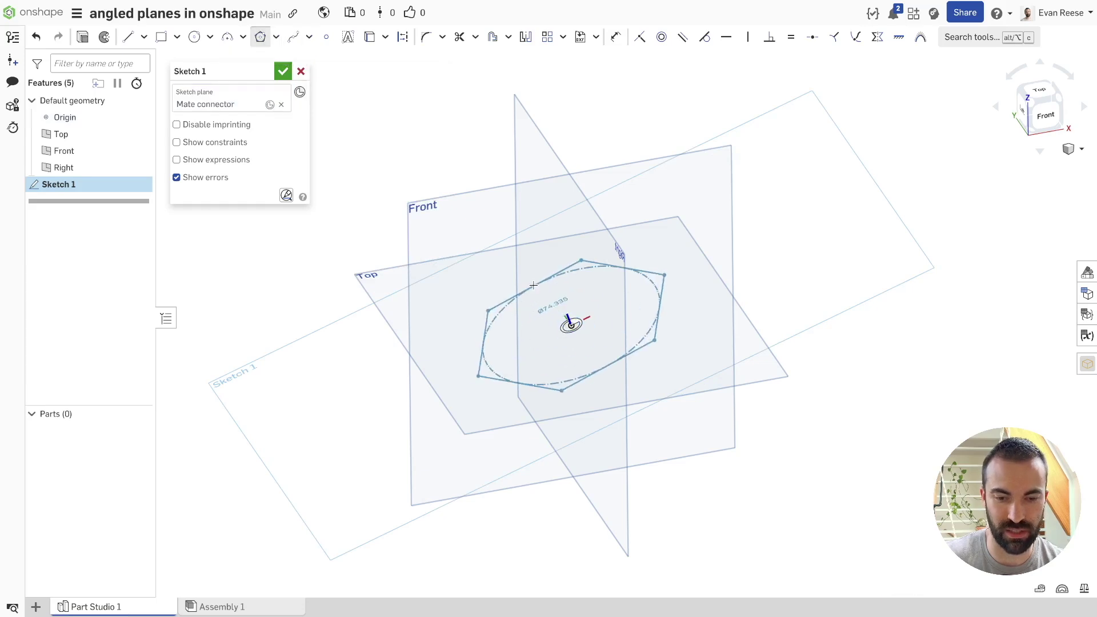
pyautogui.click(533, 284)
pyautogui.press('Escape')
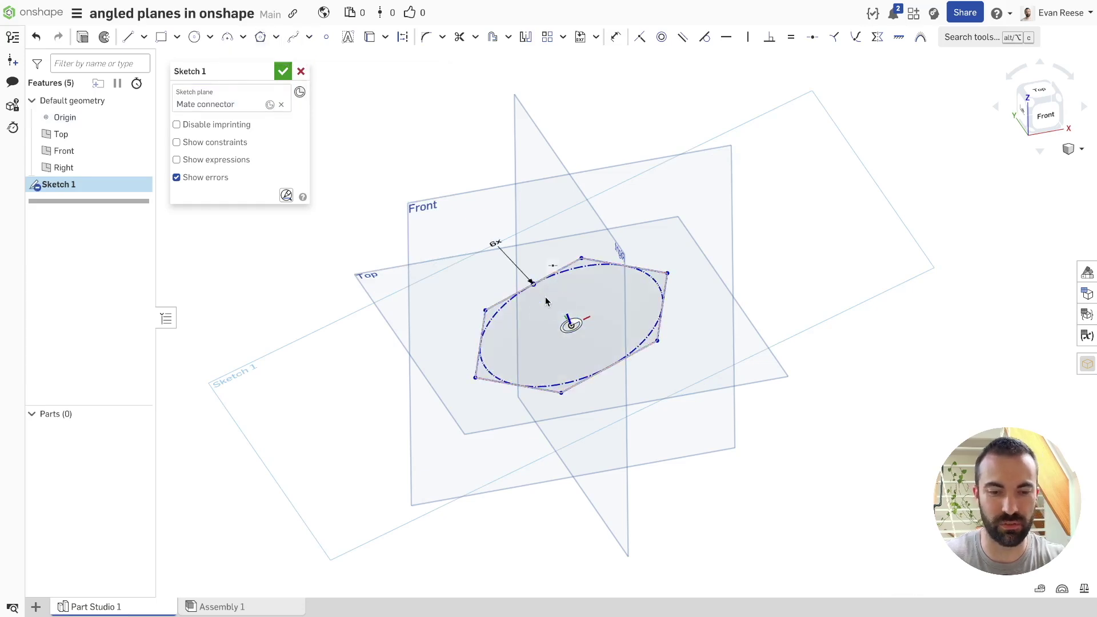
# Finish the polygon sketch and undo it, leaving only the default geometry
pyautogui.press('n')
pyautogui.moveTo(543, 346); pyautogui.dragTo(549, 300, button='right')
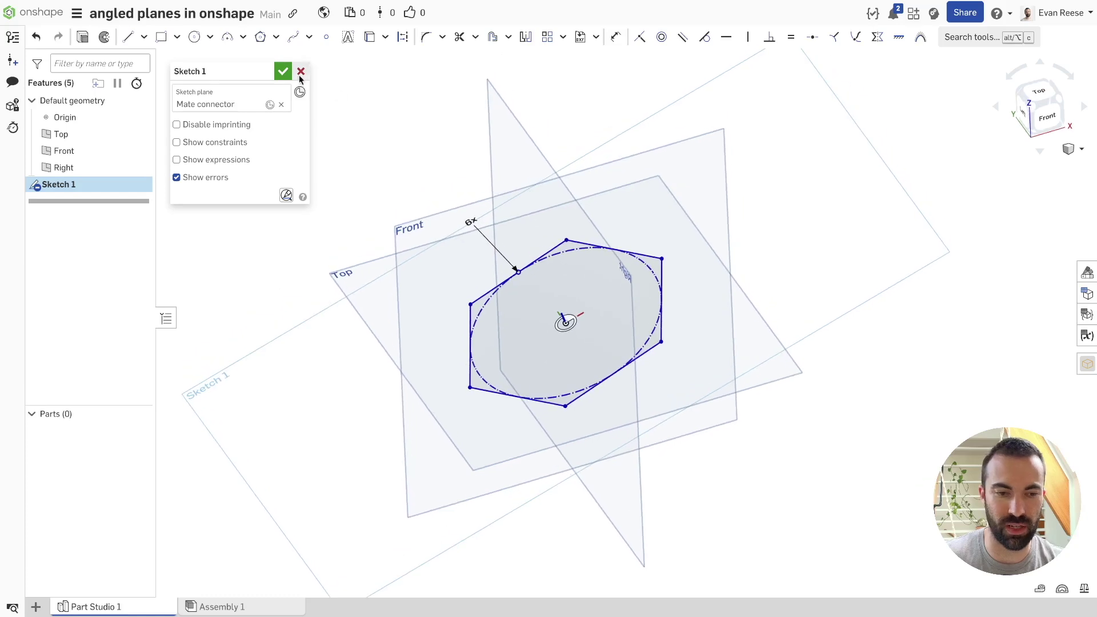
pyautogui.click(282, 71)
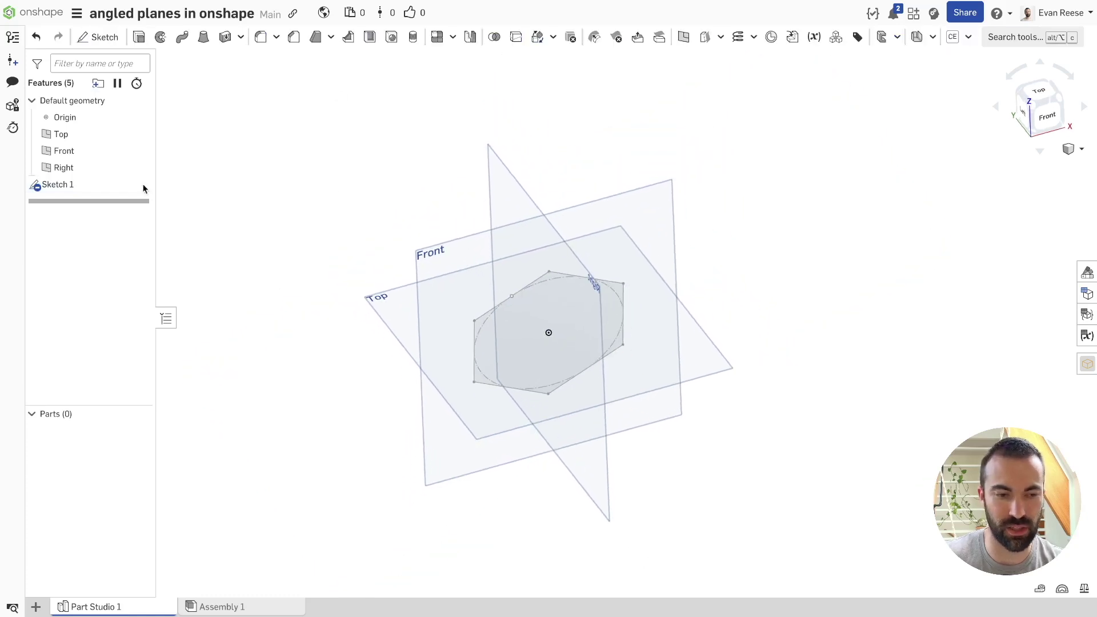
pyautogui.hotkey('ctrl', 'z')
pyautogui.hotkey('shift', '7')
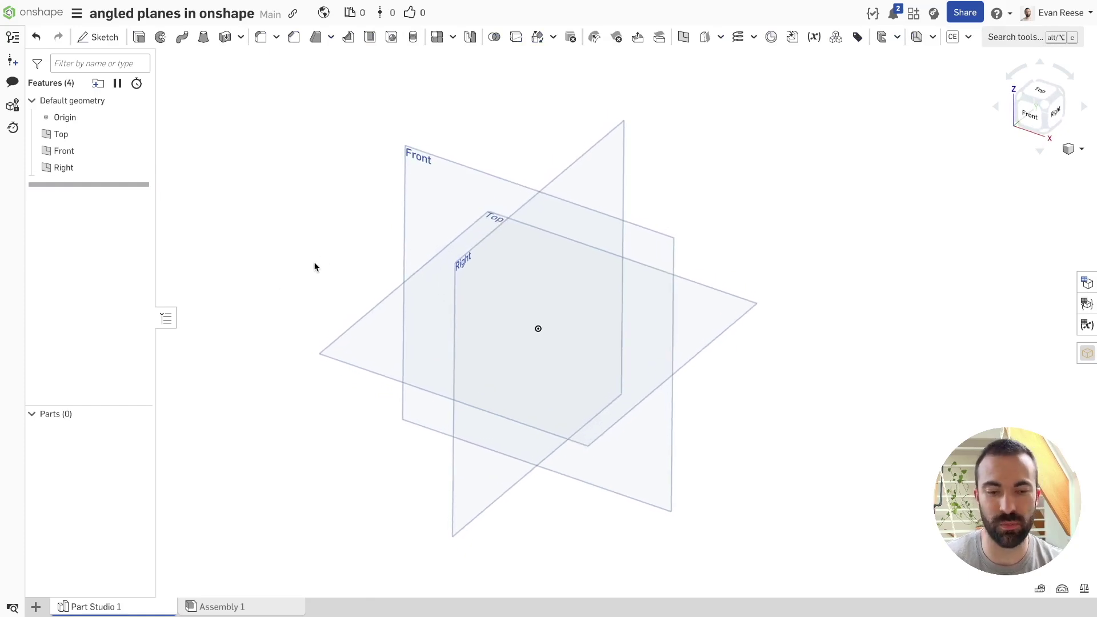
pyautogui.moveTo(316, 265); pyautogui.dragTo(322, 263, button='right')
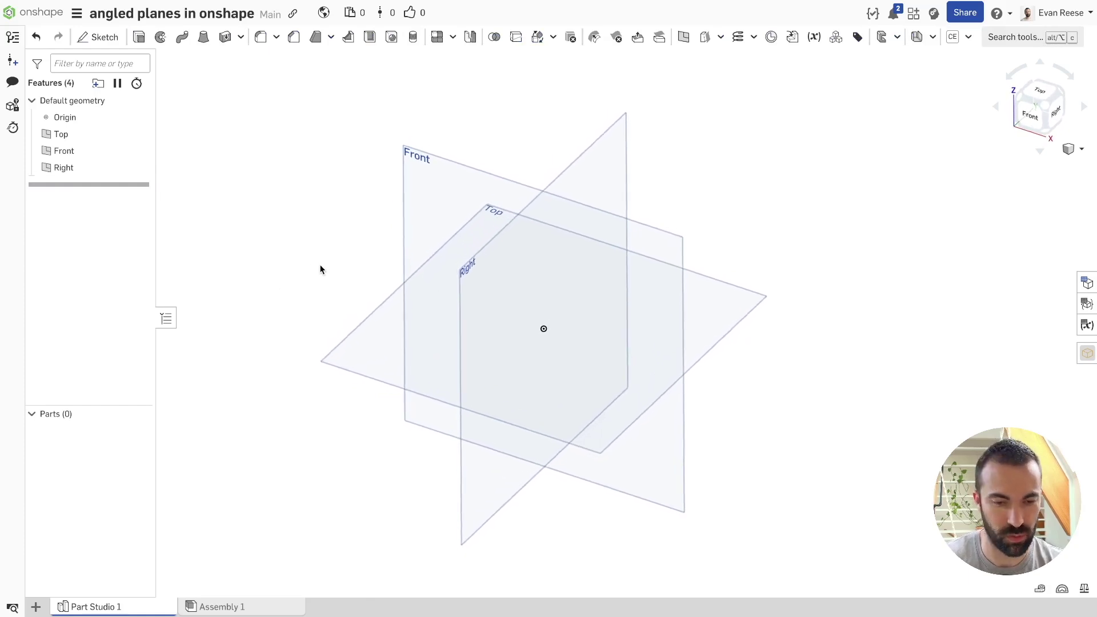
# Sketch a line about 108 mm long through the origin on the Top plane and finish the sketch
pyautogui.click(379, 337)
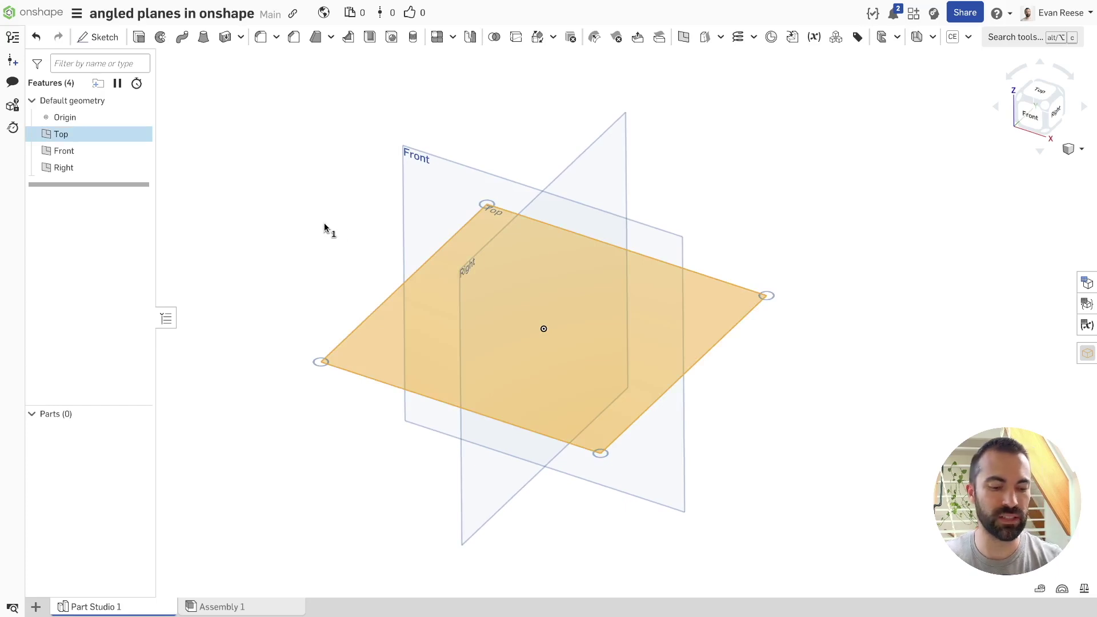
pyautogui.hotkey('shift', 's')
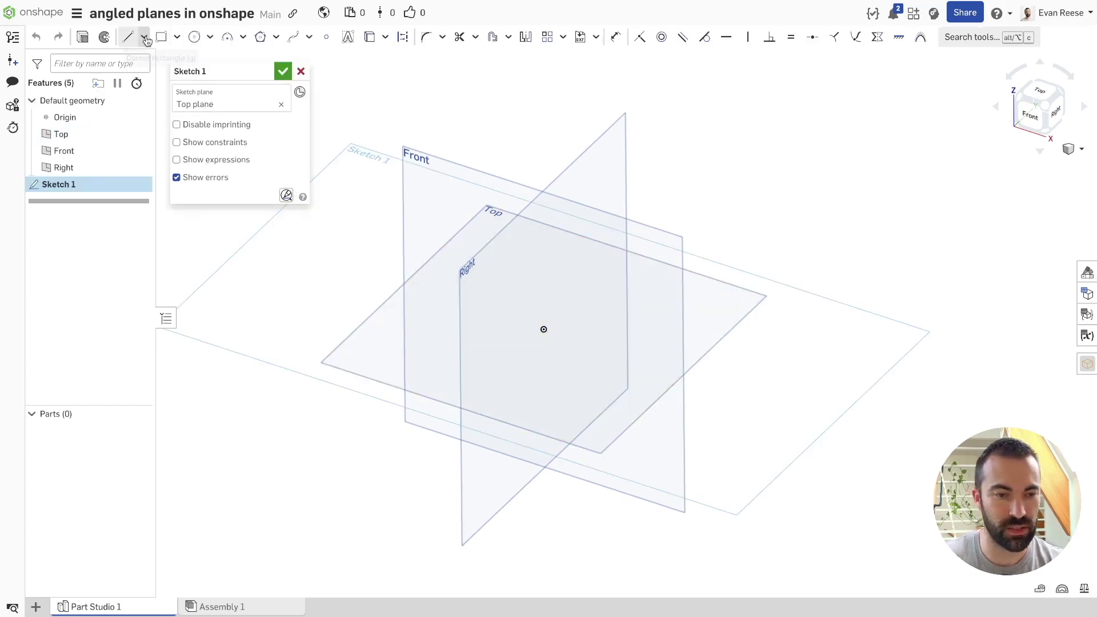
pyautogui.click(128, 36)
pyautogui.moveTo(490, 383); pyautogui.dragTo(607, 269)
pyautogui.press('Escape')
pyautogui.click(283, 71)
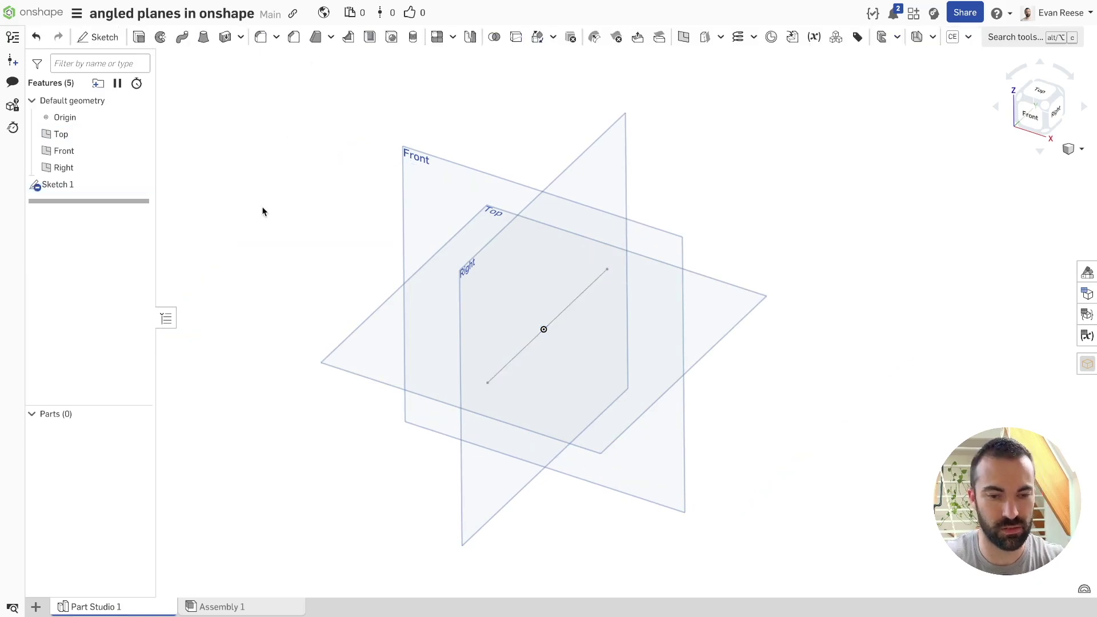
# Try a line-angle plane from the sketched line and the Top plane, tilting it to 40 and 20 degrees, and cancel it
pyautogui.click(471, 250)
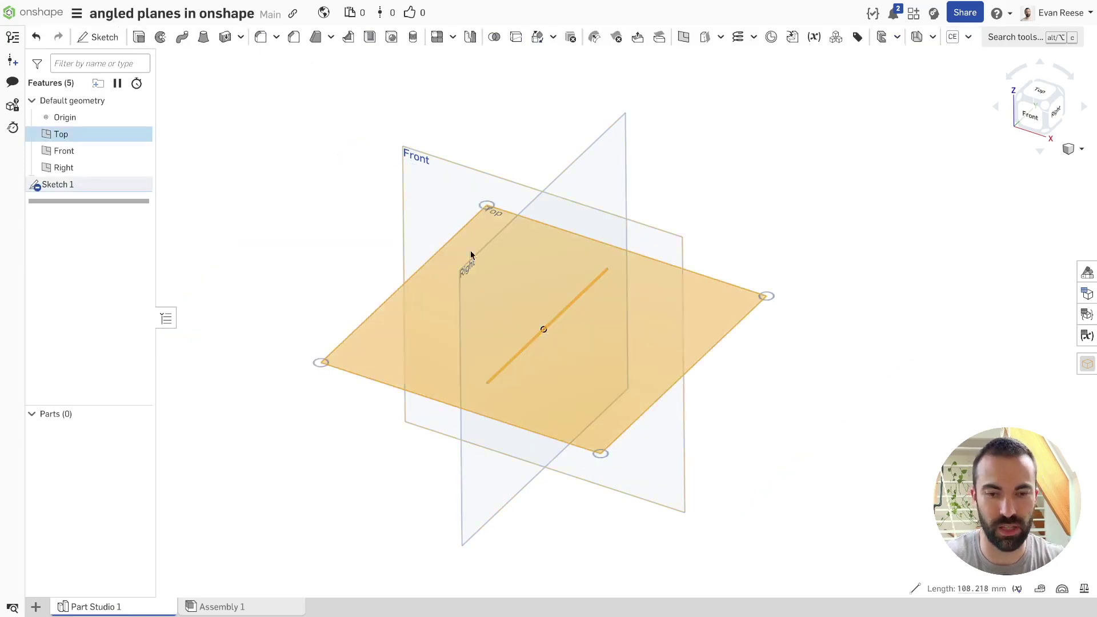
pyautogui.click(683, 37)
pyautogui.moveTo(452, 214)
pyautogui.mouseDown(button='right')
pyautogui.moveTo(447, 203)
pyautogui.moveTo(439, 223)
pyautogui.mouseUp(button='right')
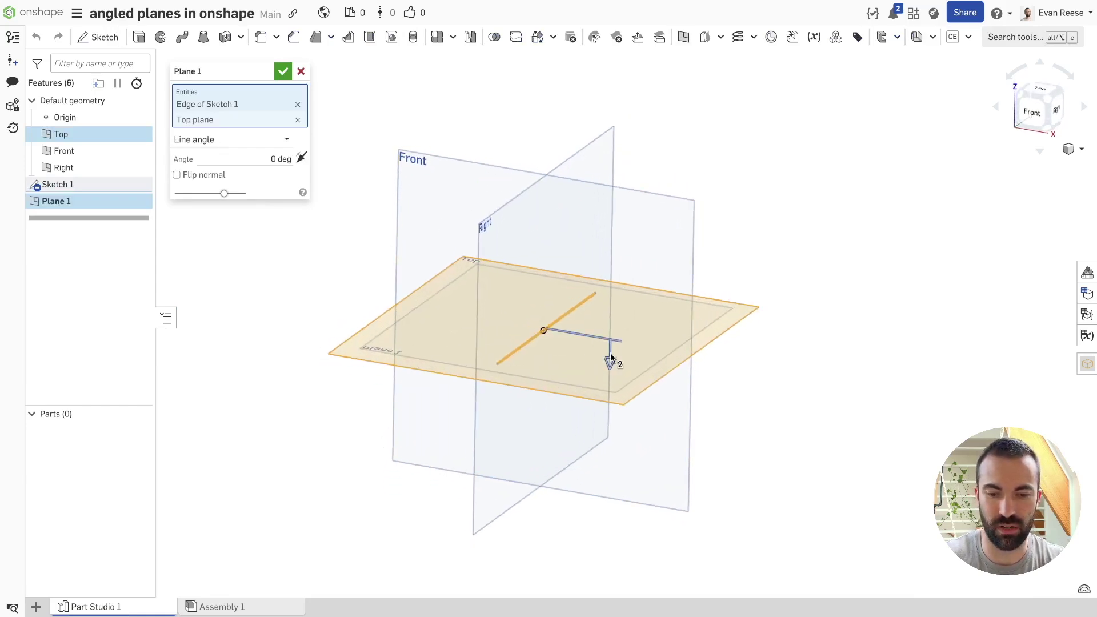
pyautogui.moveTo(610, 351); pyautogui.dragTo(656, 496)
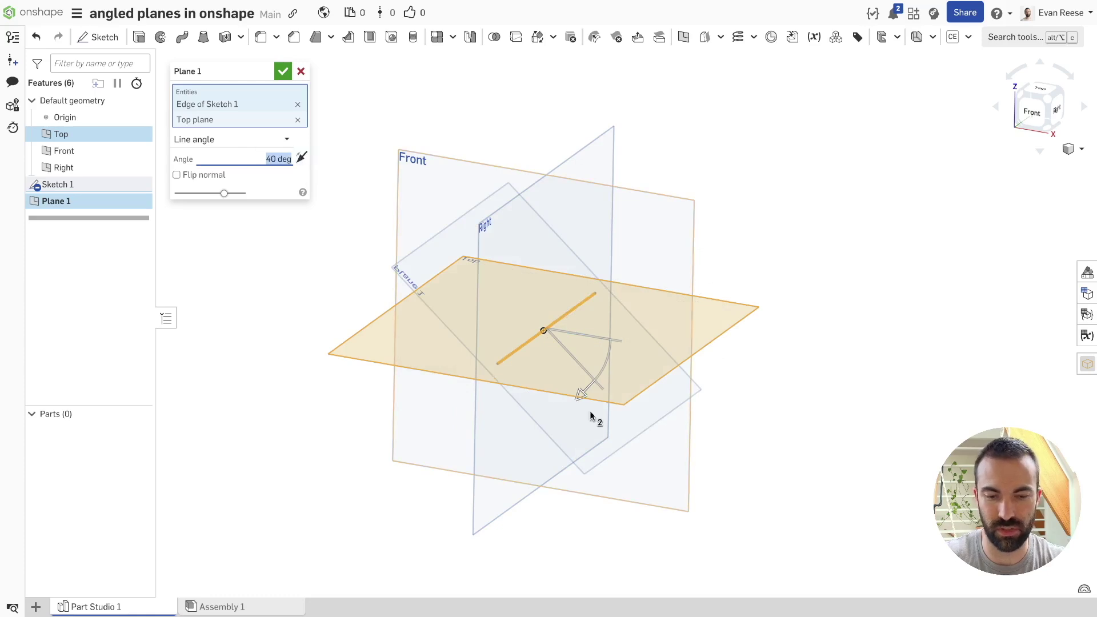
pyautogui.moveTo(583, 391); pyautogui.dragTo(657, 450)
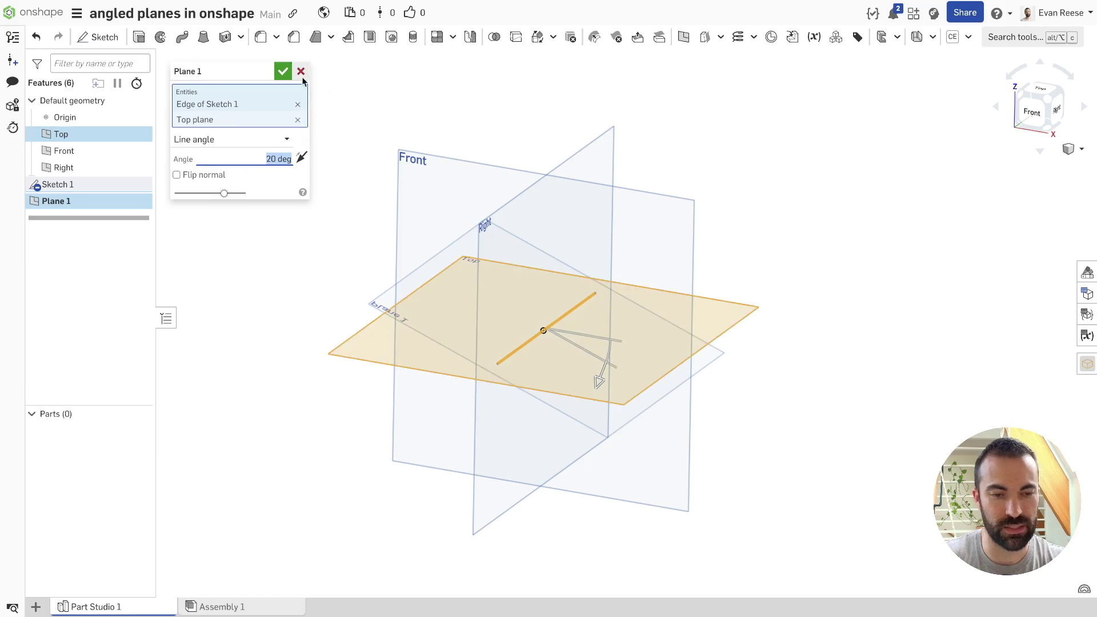
pyautogui.click(297, 104)
pyautogui.click(298, 104)
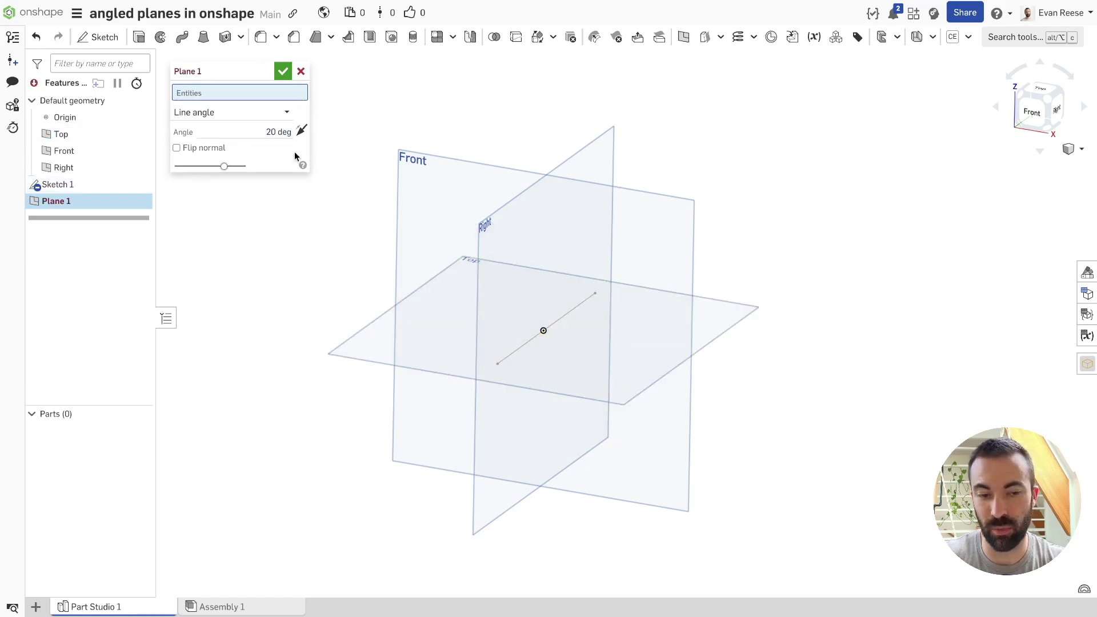
pyautogui.click(302, 71)
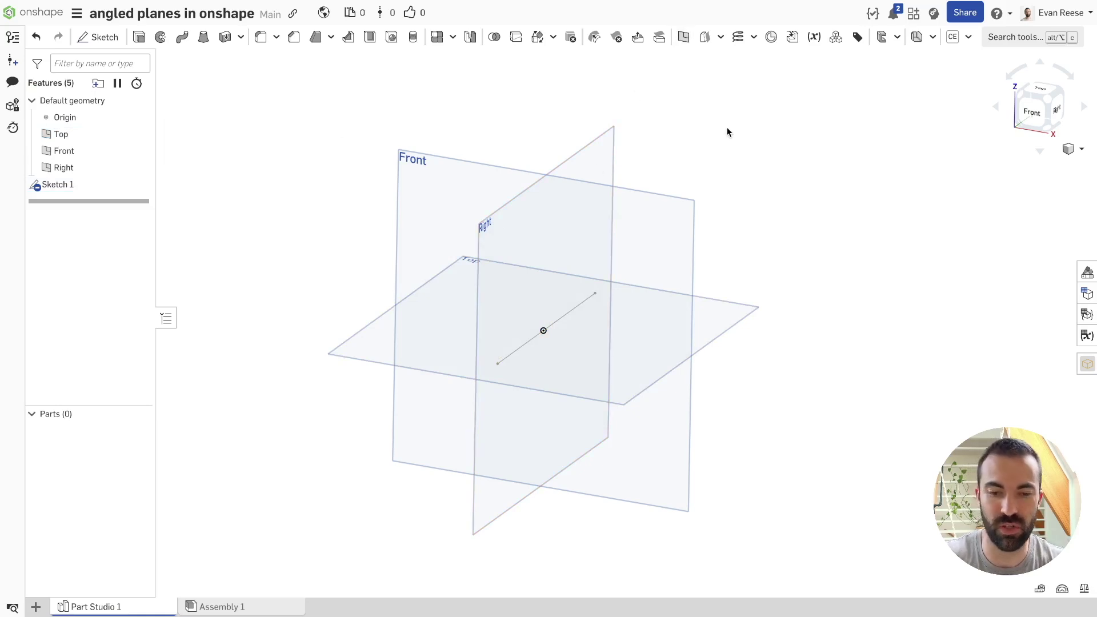
# Review the available plane types with the sketched line and Top plane as entities, without creating a plane
pyautogui.click(564, 317)
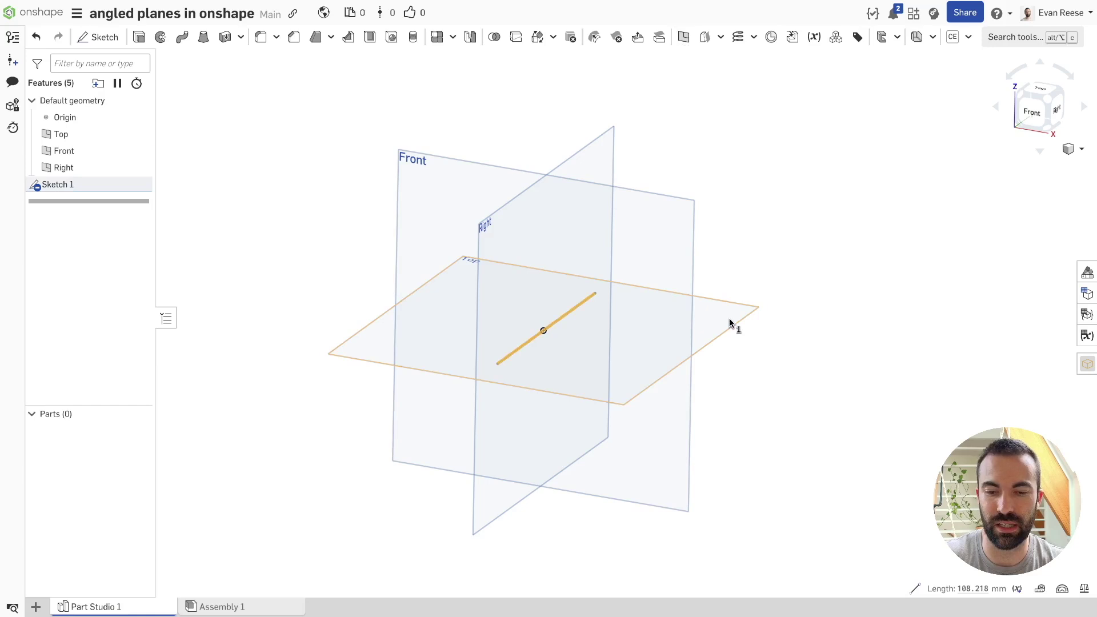
pyautogui.click(730, 323)
pyautogui.click(683, 37)
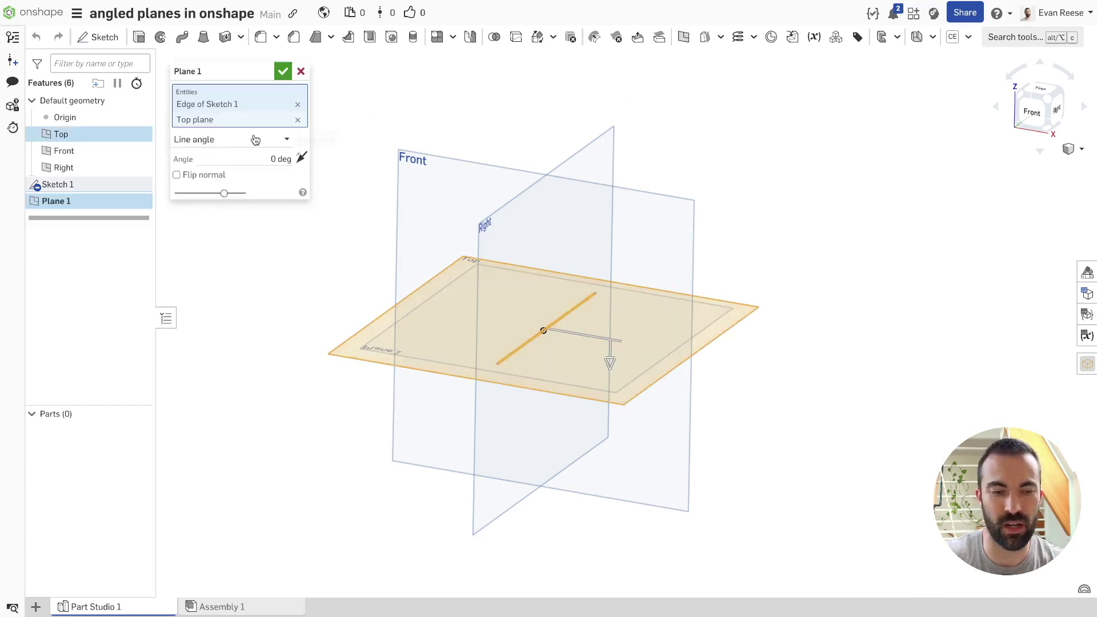
pyautogui.click(218, 143)
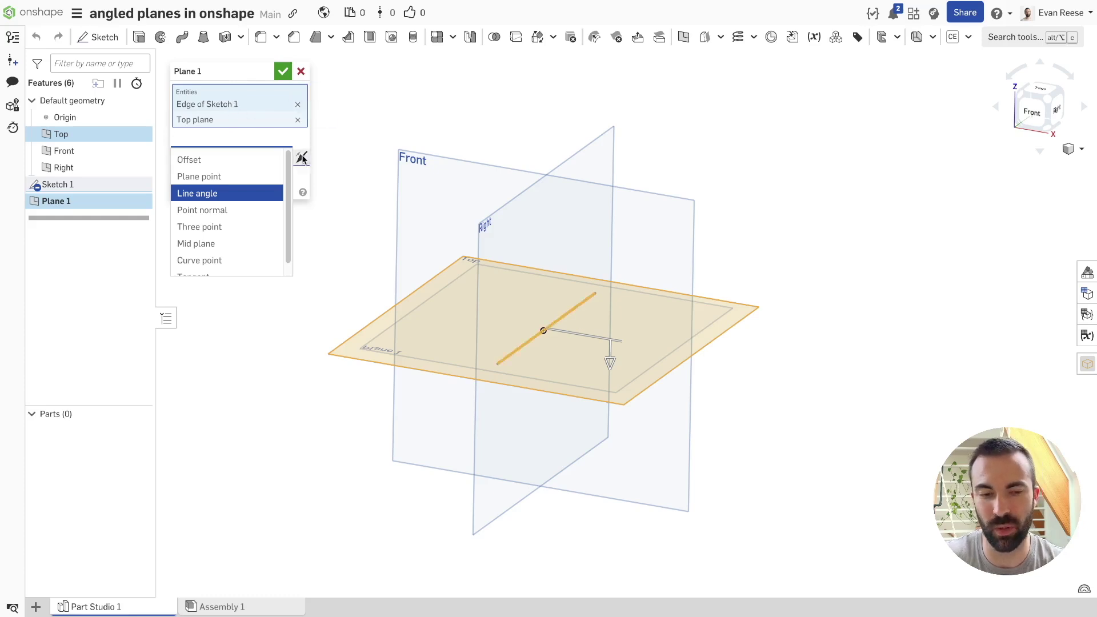
pyautogui.click(300, 71)
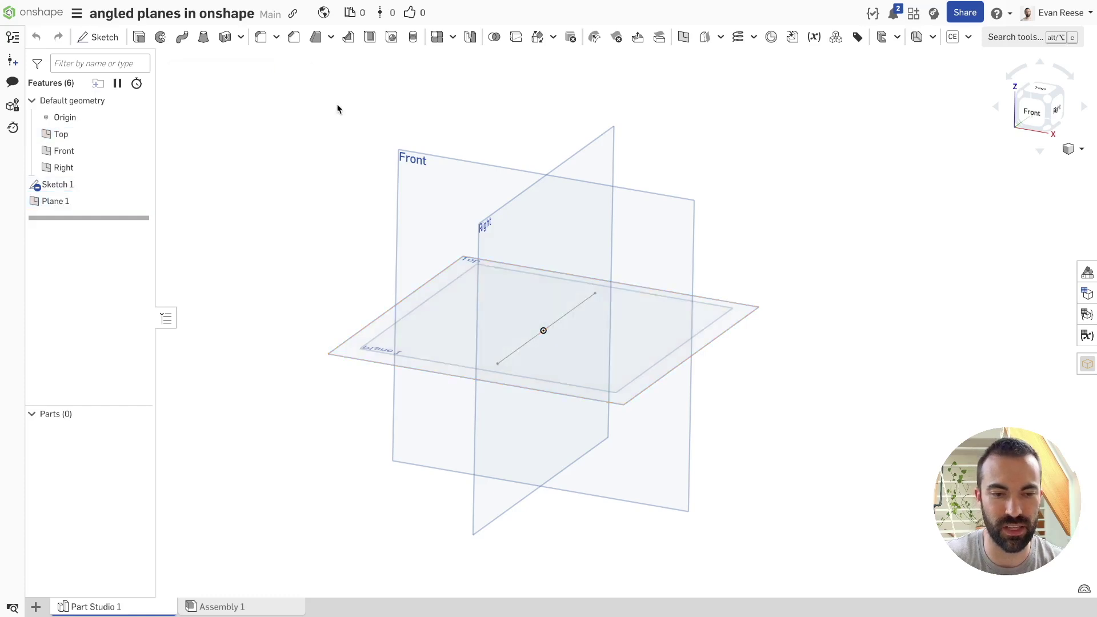
# Try an offset plane 25 mm from the Front plane and cancel it
pyautogui.click(419, 166)
pyautogui.click(682, 38)
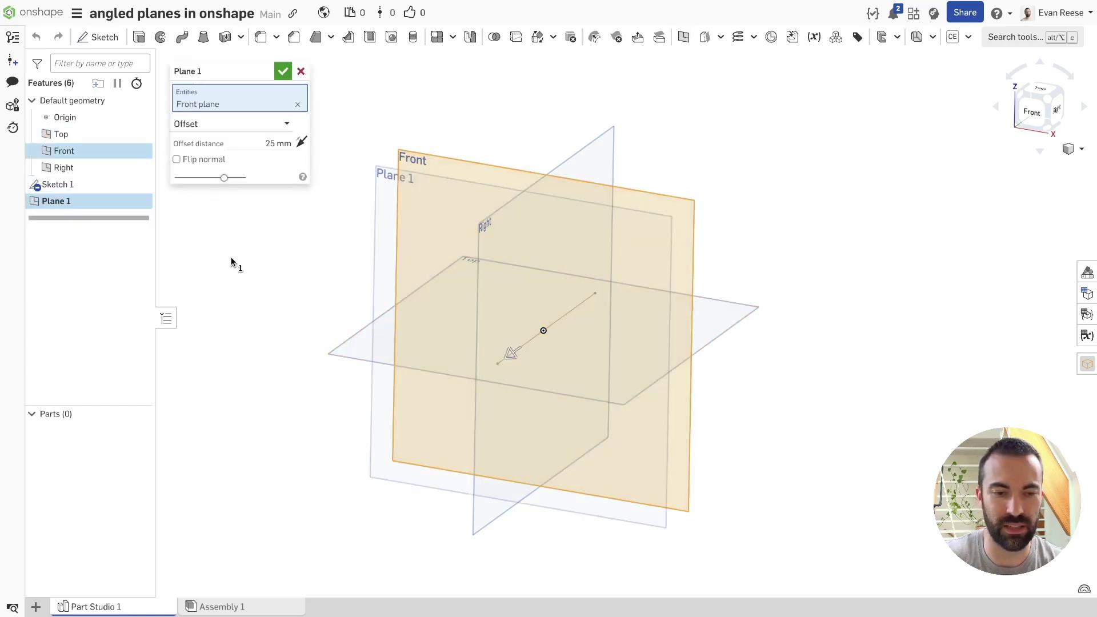
pyautogui.click(300, 72)
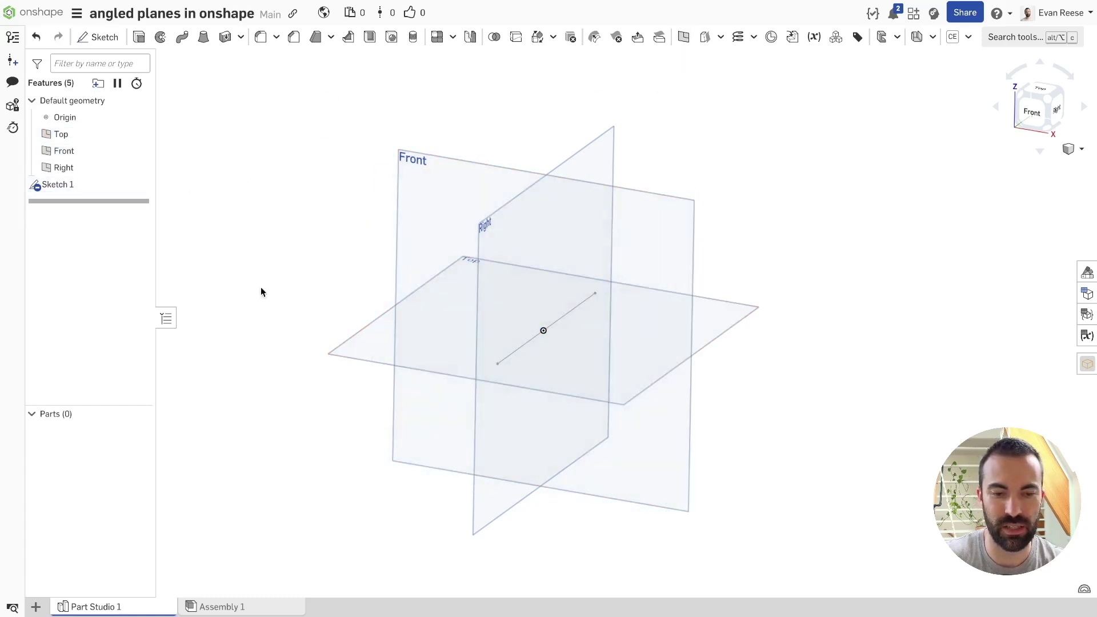
# Try a mid plane of the sketched line, clear its entity and cancel the plane
pyautogui.click(512, 350)
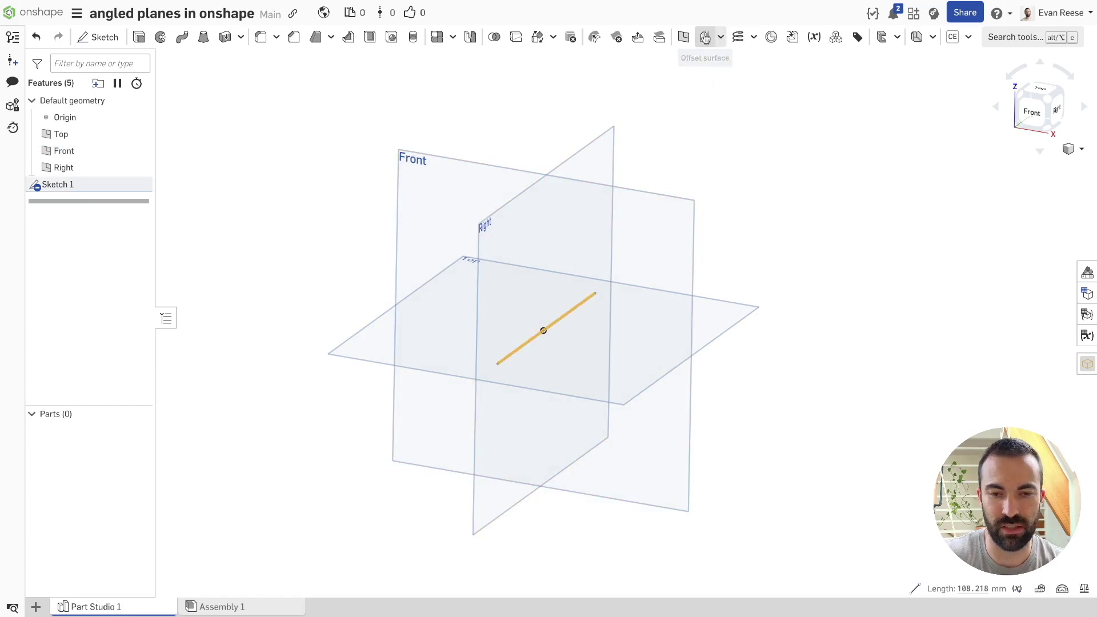
pyautogui.click(683, 37)
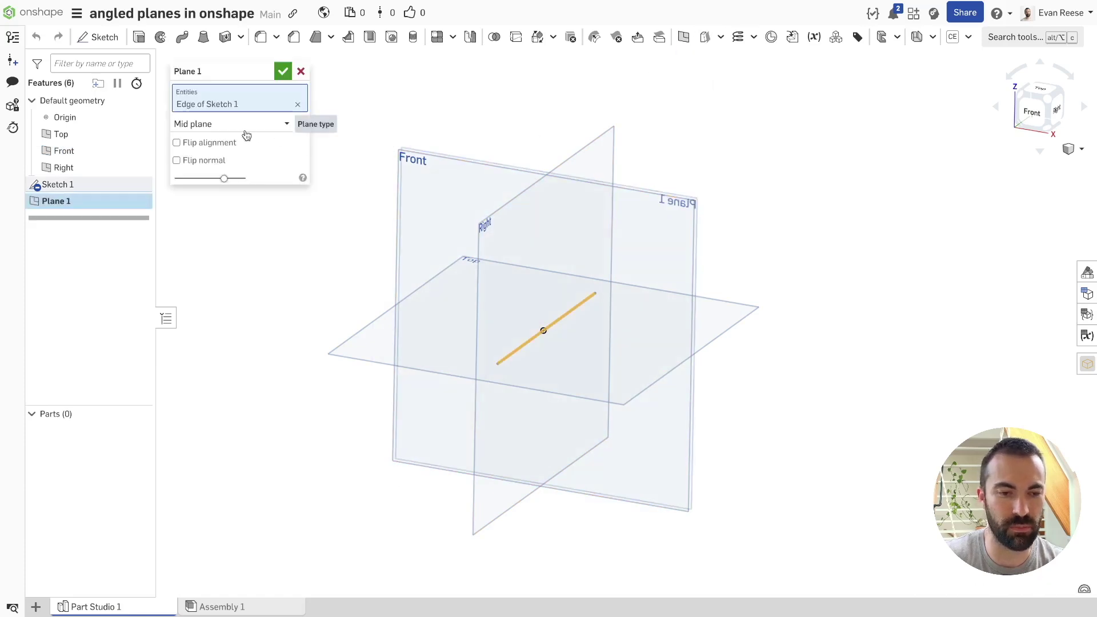
pyautogui.click(295, 106)
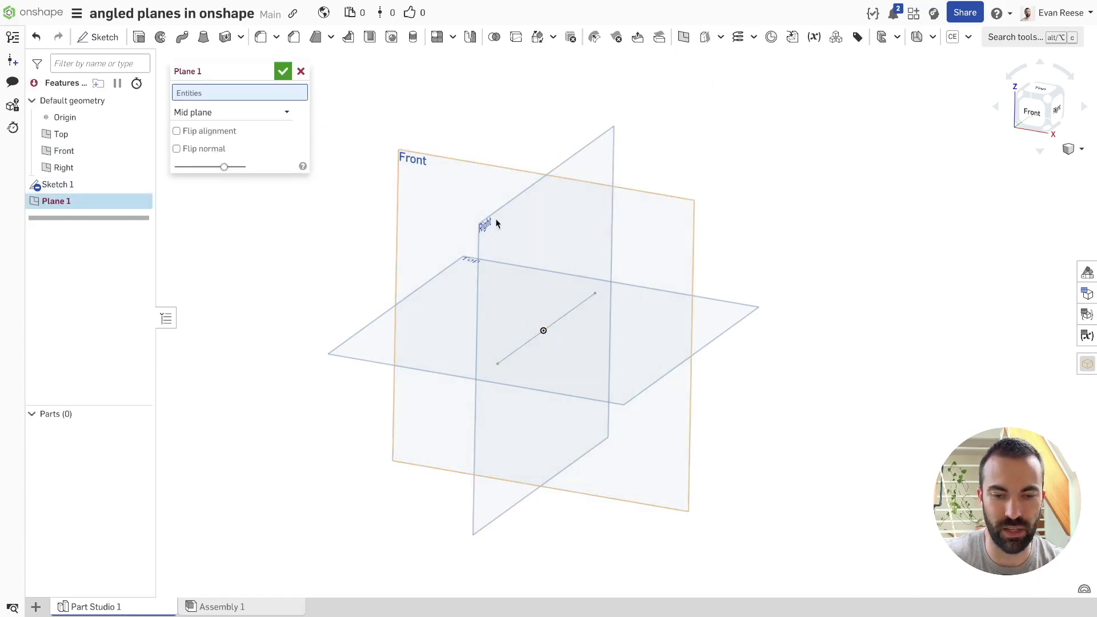
pyautogui.click(301, 72)
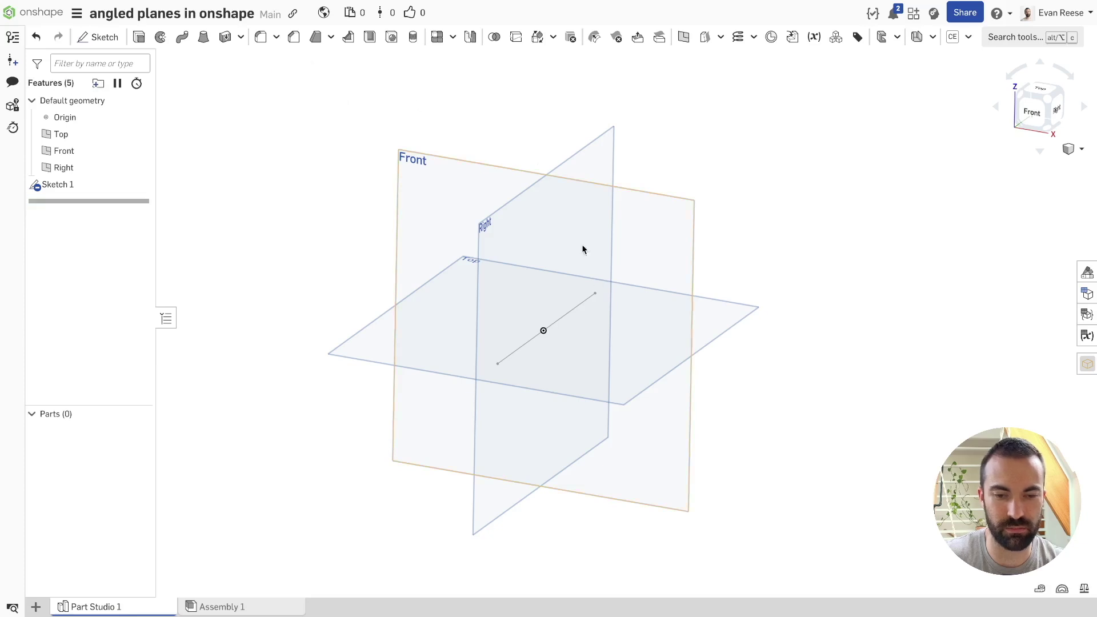
# Try a point-normal plane at the sketched line's far endpoint, perpendicular to the line, and cancel it
pyautogui.click(595, 295)
pyautogui.click(584, 302)
pyautogui.click(683, 36)
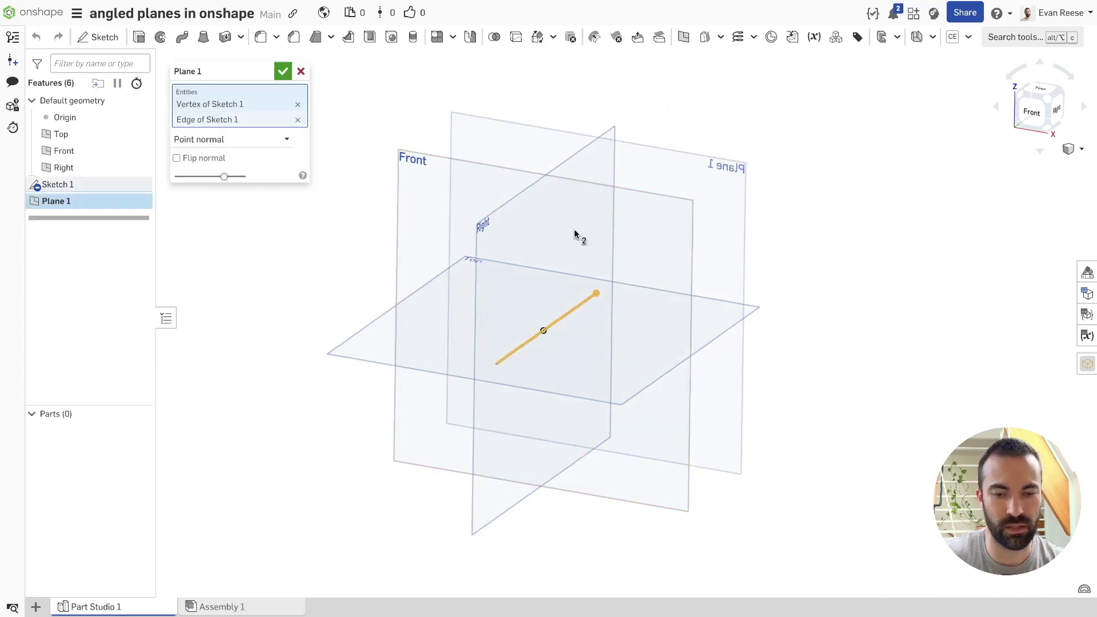
pyautogui.moveTo(574, 230); pyautogui.dragTo(544, 241, button='right')
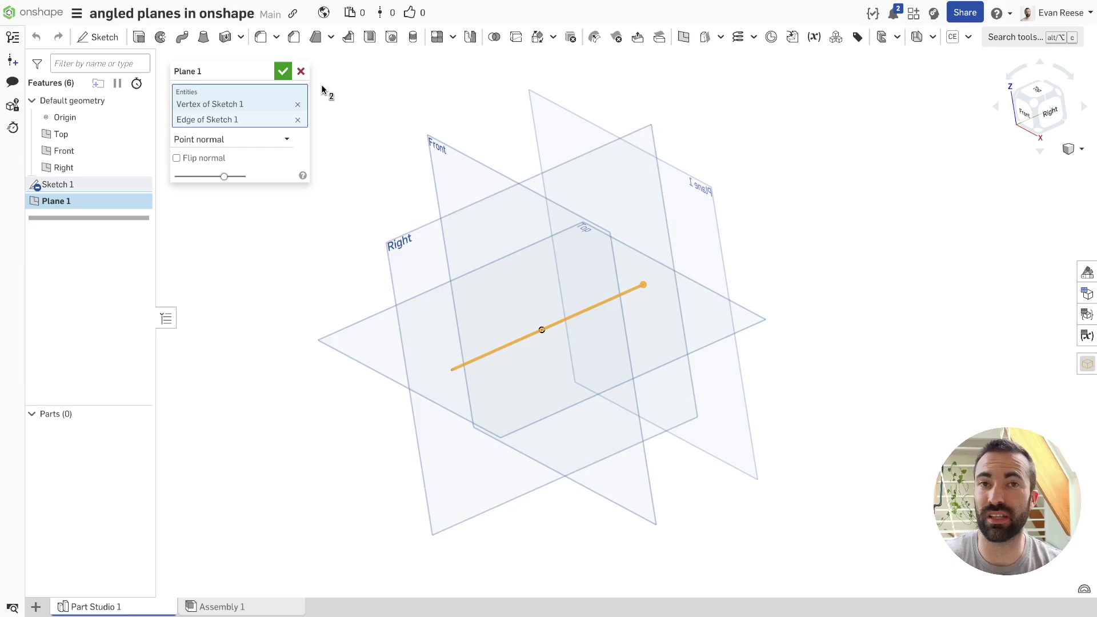
pyautogui.moveTo(377, 145); pyautogui.dragTo(392, 145, button='right')
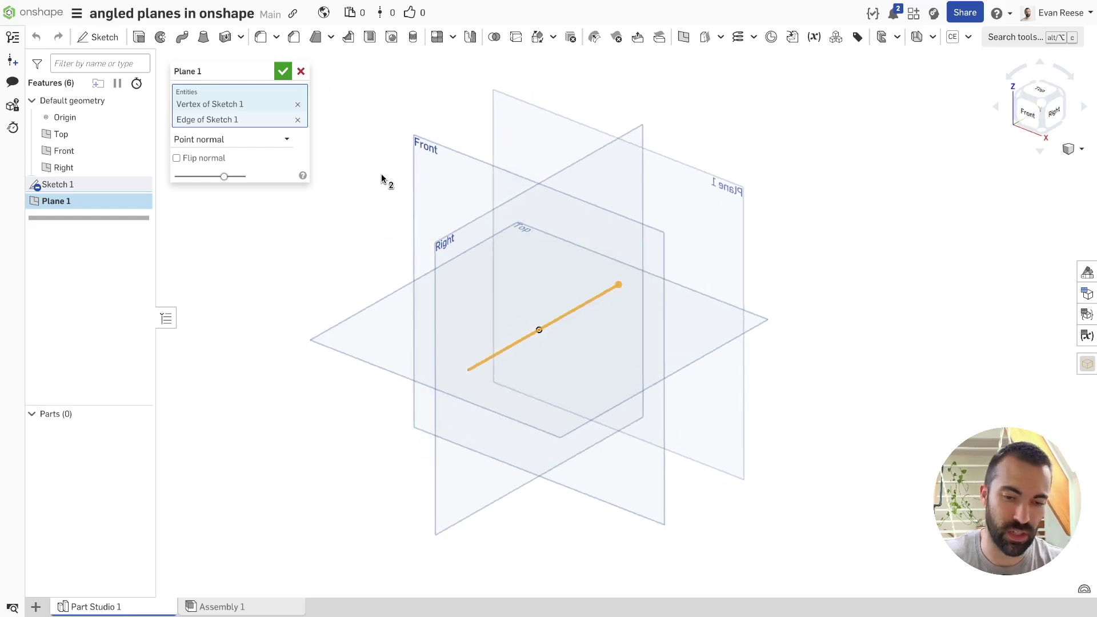
pyautogui.click(300, 71)
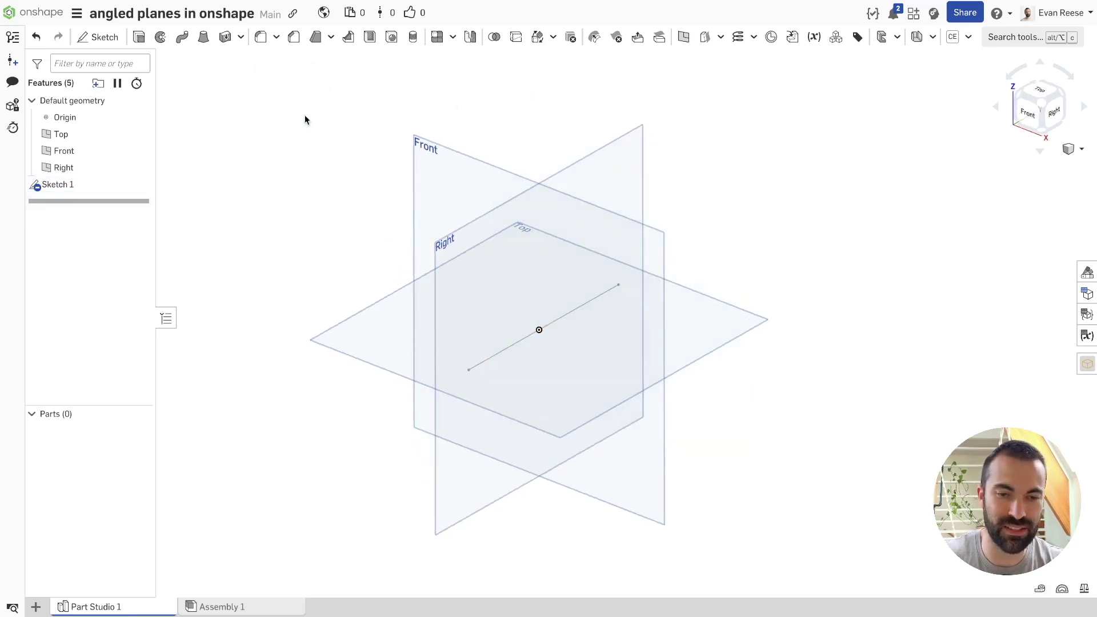
pyautogui.click(683, 36)
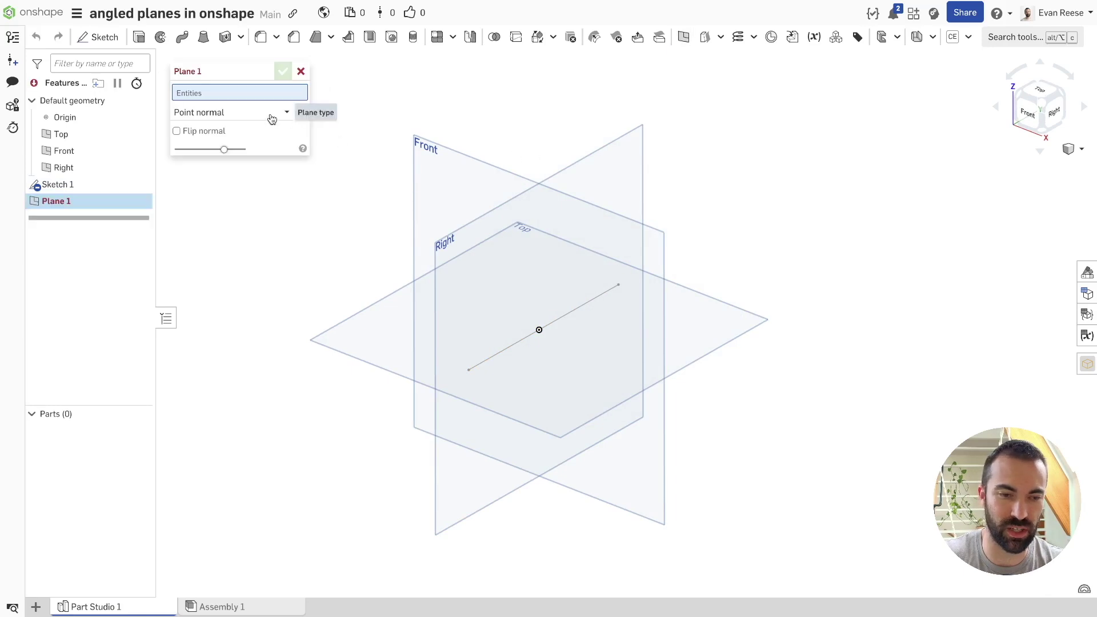
pyautogui.click(270, 114)
pyautogui.click(300, 71)
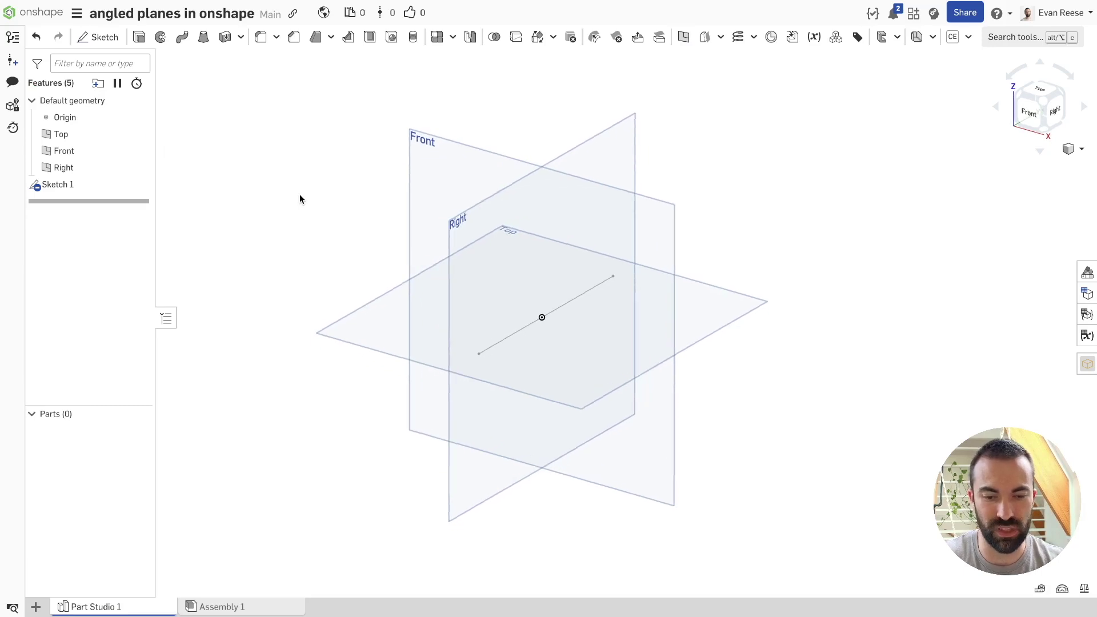
# Delete the sketch containing the line on the Top plane
pyautogui.click(81, 185)
pyautogui.press('Delete')
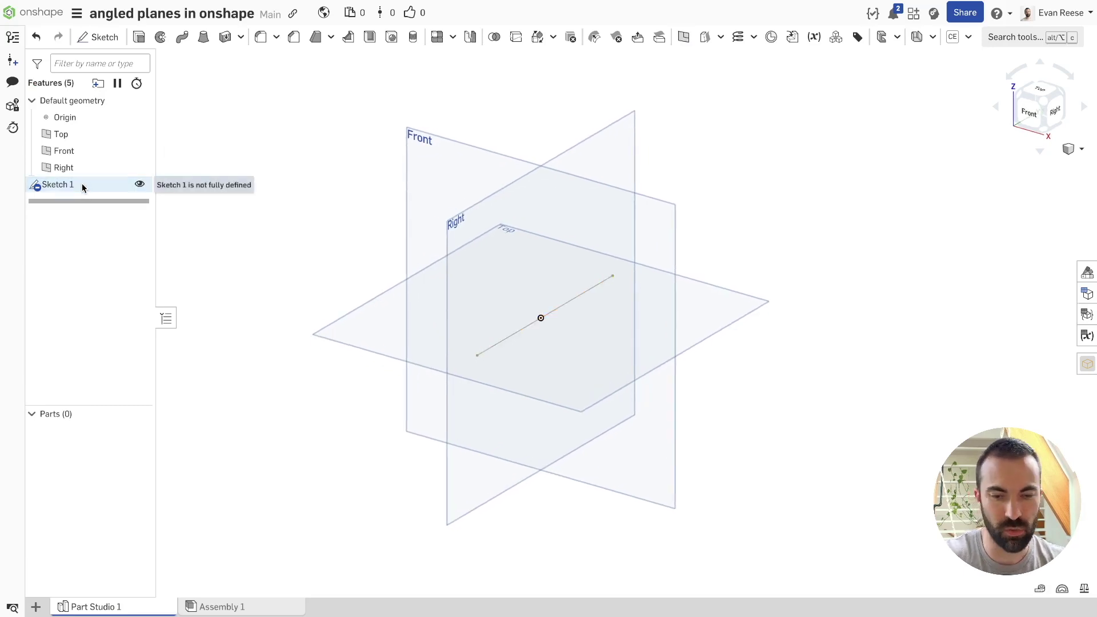
# Start a sketch on the Front plane and draw an angled line about 66 mm long from the origin
pyautogui.click(425, 214)
pyautogui.hotkey('shift', 's')
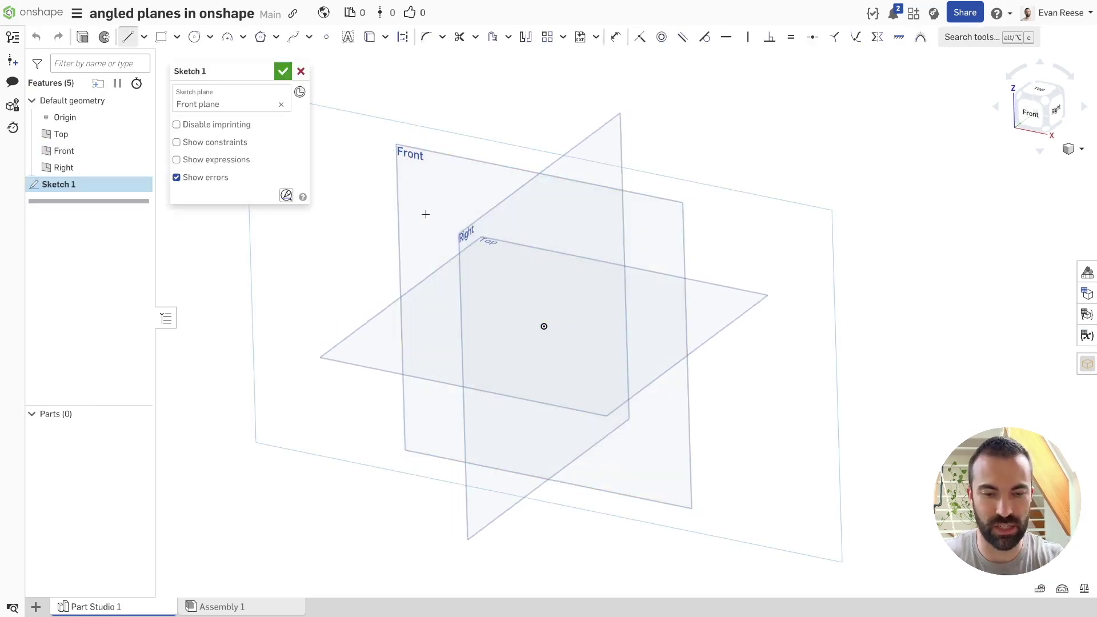
pyautogui.click(542, 325)
pyautogui.click(428, 242)
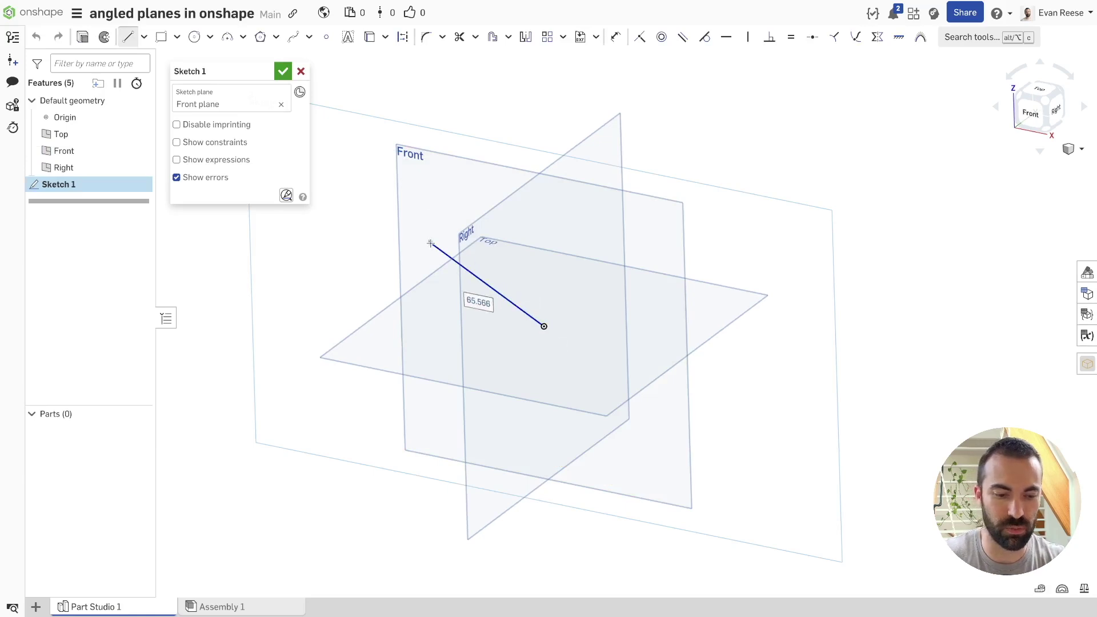
pyautogui.press('Escape')
pyautogui.moveTo(431, 251)
pyautogui.mouseDown(button='right')
pyautogui.moveTo(447, 245)
pyautogui.moveTo(440, 267)
pyautogui.mouseUp(button='right')
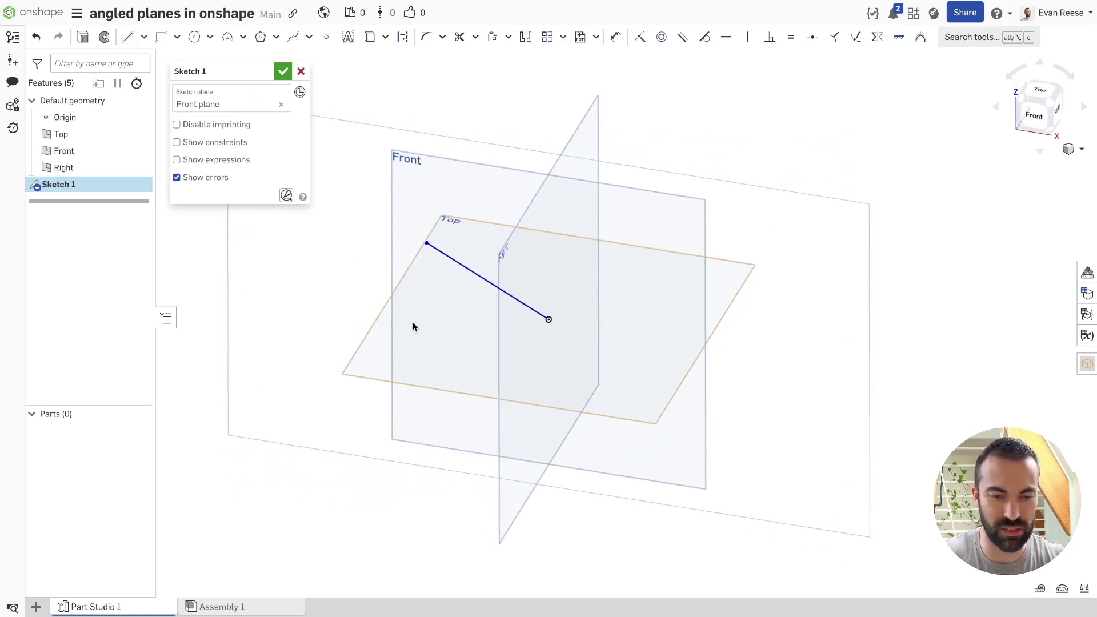
# Lengthen the angled line by moving its free endpoint farther away from the origin
pyautogui.click(388, 343)
pyautogui.click(444, 255)
pyautogui.click(355, 277)
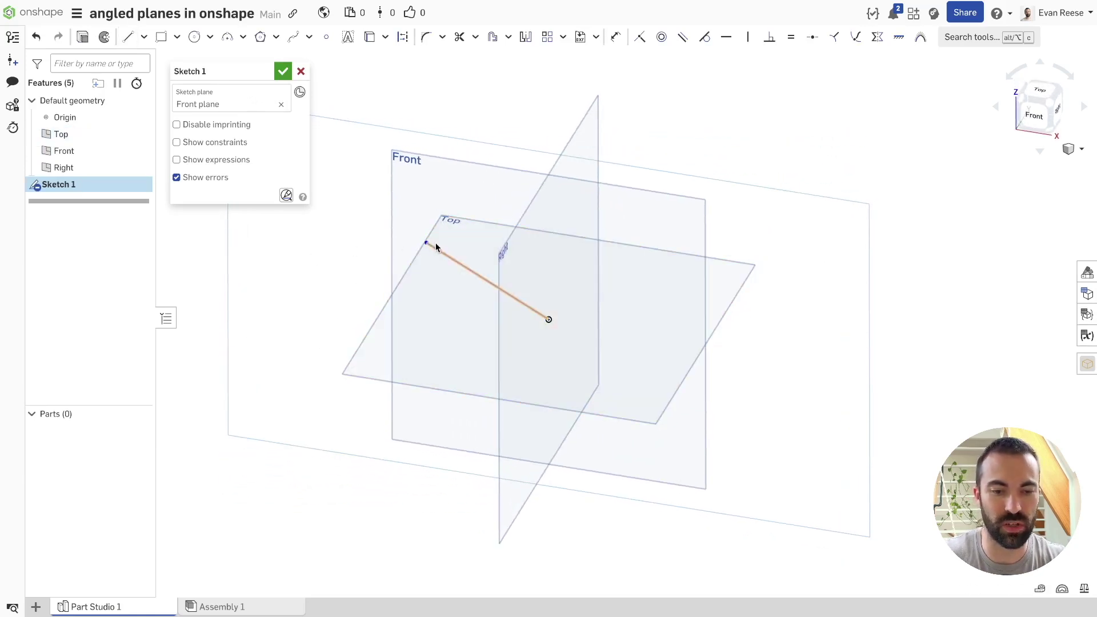
pyautogui.moveTo(426, 244); pyautogui.dragTo(360, 217)
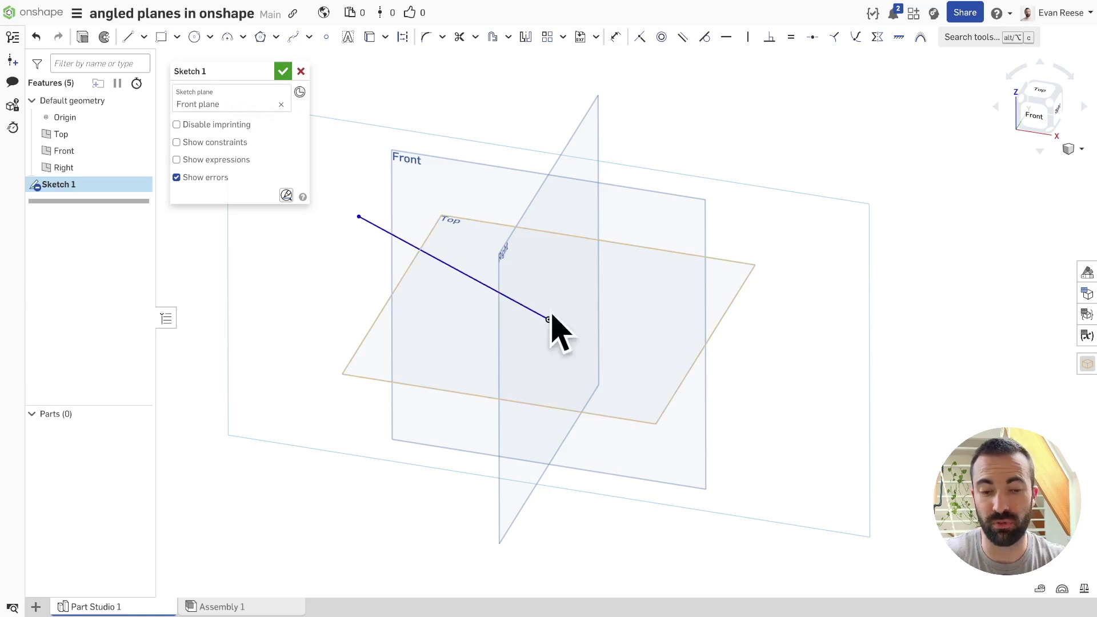
# Move the angled line's free endpoint to lengthen the line to about 110 mm, and finish the sketch
pyautogui.press('n')
pyautogui.moveTo(360, 216); pyautogui.dragTo(345, 191)
pyautogui.click(283, 72)
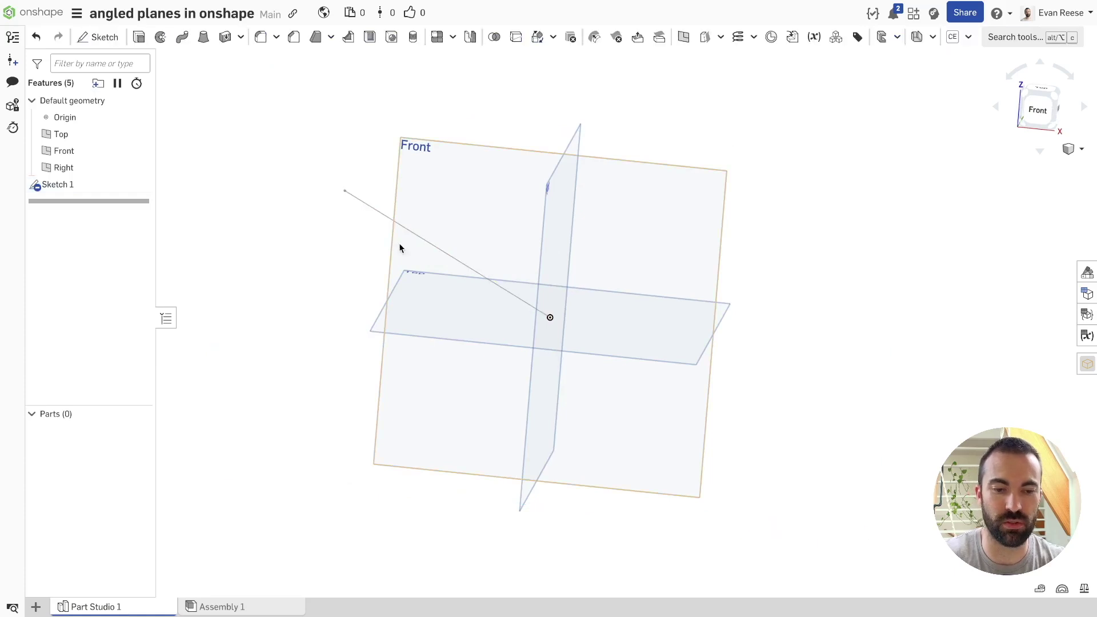
# Create a line-angle plane through the sketched line, rotated 90 degrees from the Front plane
pyautogui.click(365, 204)
pyautogui.click(430, 215)
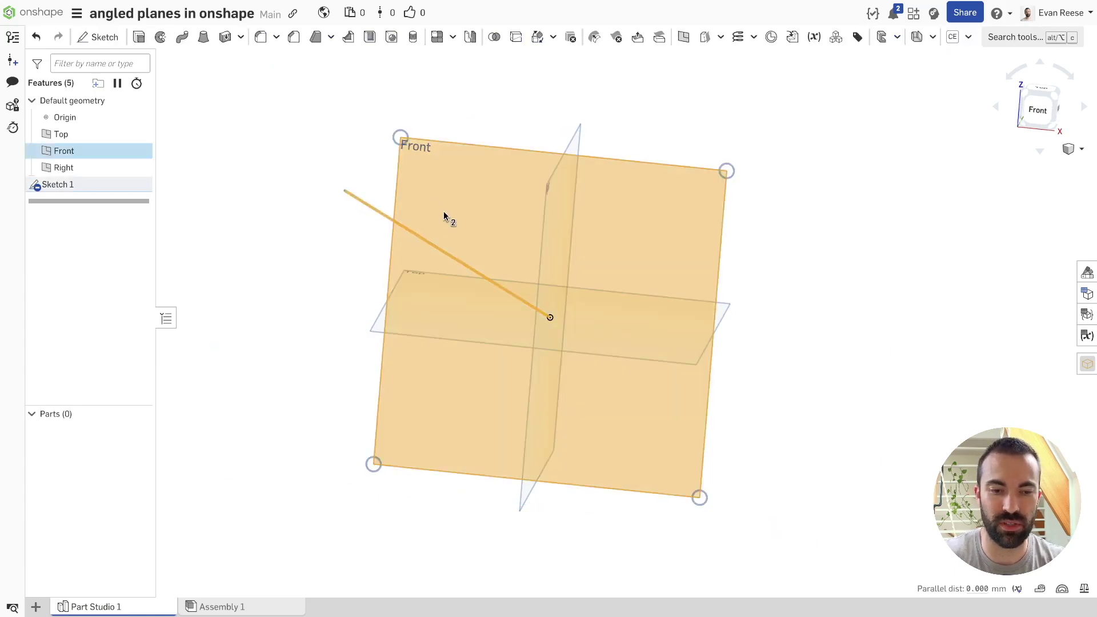
pyautogui.moveTo(445, 217); pyautogui.dragTo(380, 200, button='right')
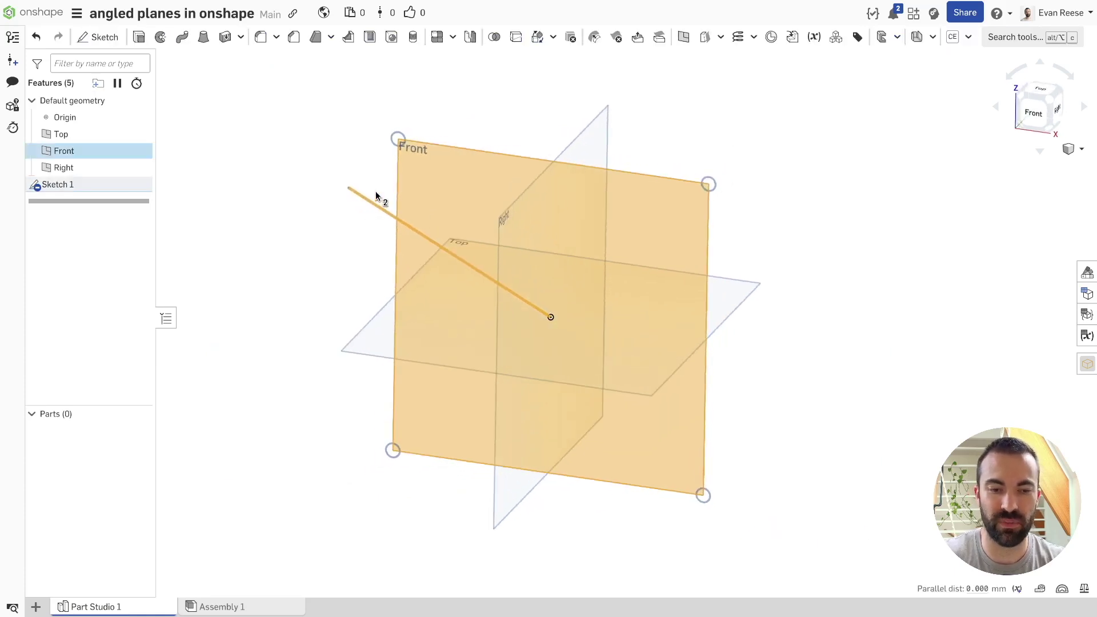
pyautogui.click(683, 38)
pyautogui.click(268, 155)
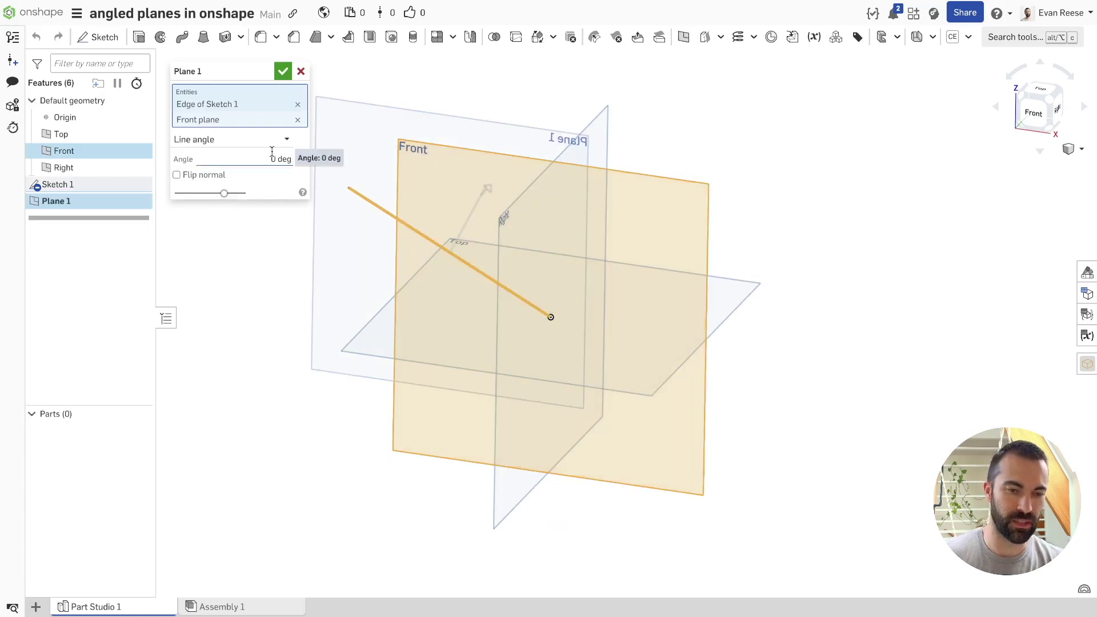
pyautogui.write('90')
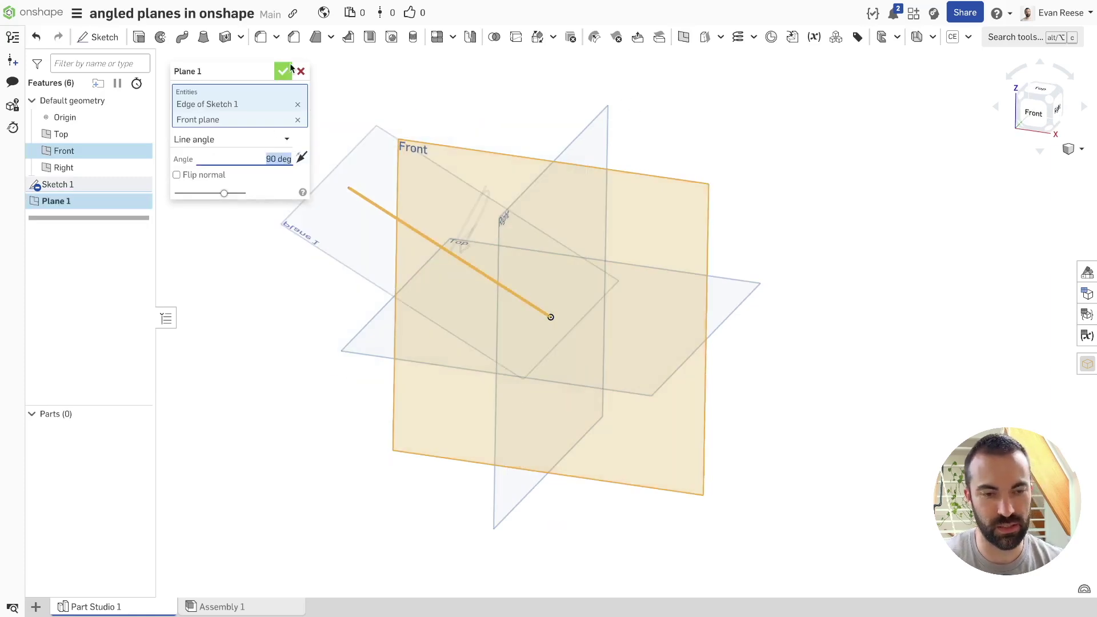
pyautogui.click(283, 71)
# Reopen the line's sketch with the final model shown, try moving the line's free endpoint to re-angle the plane, and cancel the edit
pyautogui.click(366, 201)
pyautogui.rightClick(379, 209)
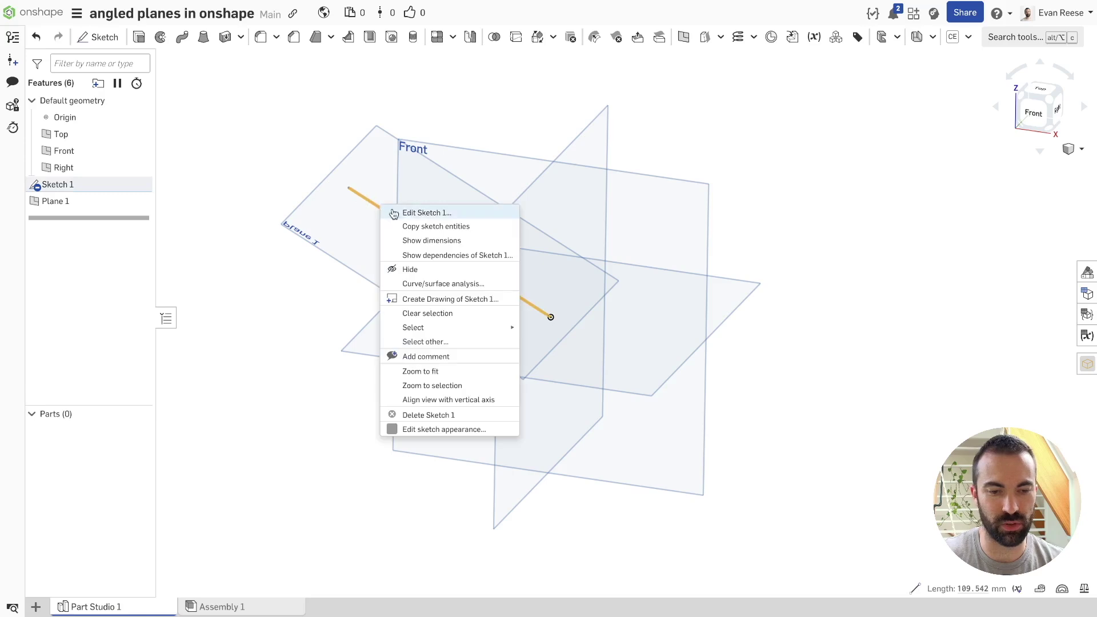
pyautogui.click(400, 216)
pyautogui.click(278, 195)
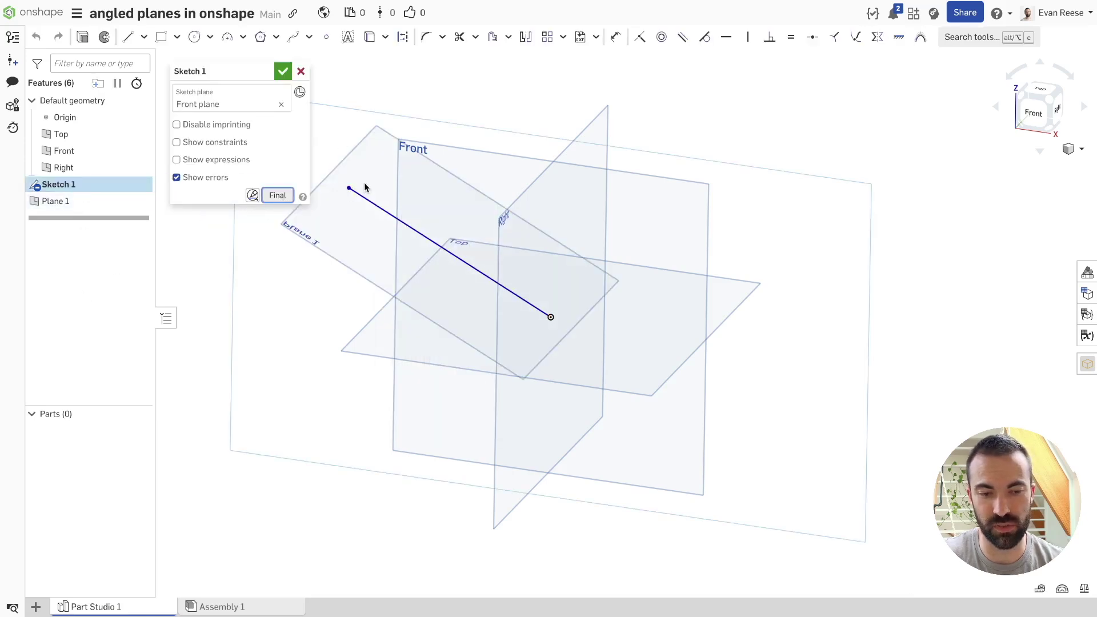
pyautogui.moveTo(349, 188)
pyautogui.mouseDown()
pyautogui.moveTo(385, 177)
pyautogui.moveTo(350, 221)
pyautogui.mouseUp()
pyautogui.moveTo(350, 220); pyautogui.dragTo(400, 178, button='right')
pyautogui.click(296, 75)
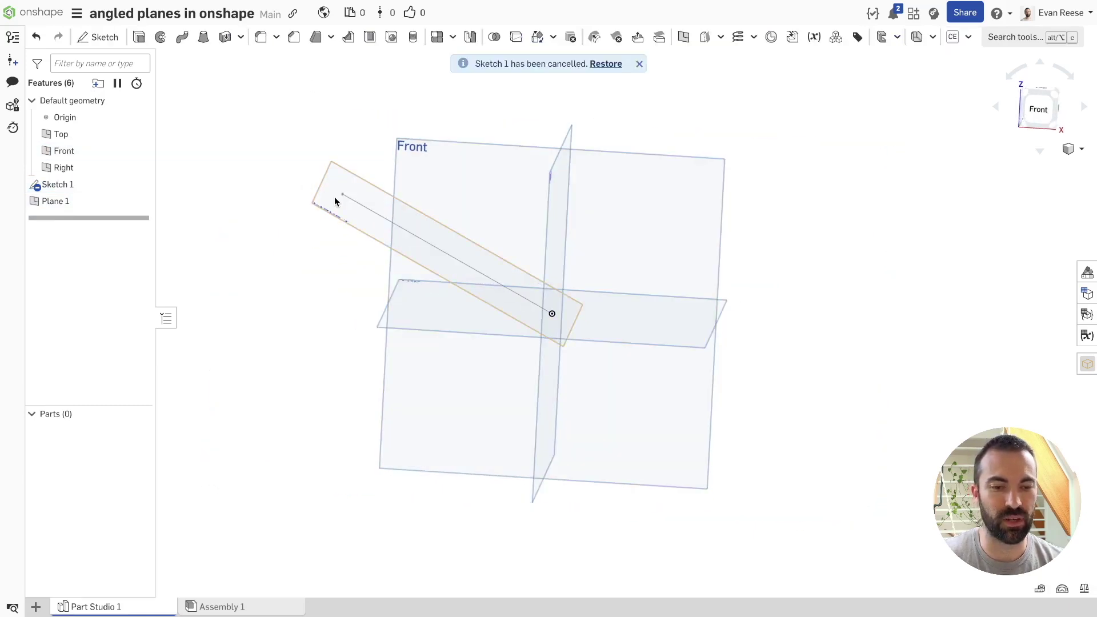
# Delete the line-angle plane together with the sketch containing its reference line
pyautogui.click(360, 206)
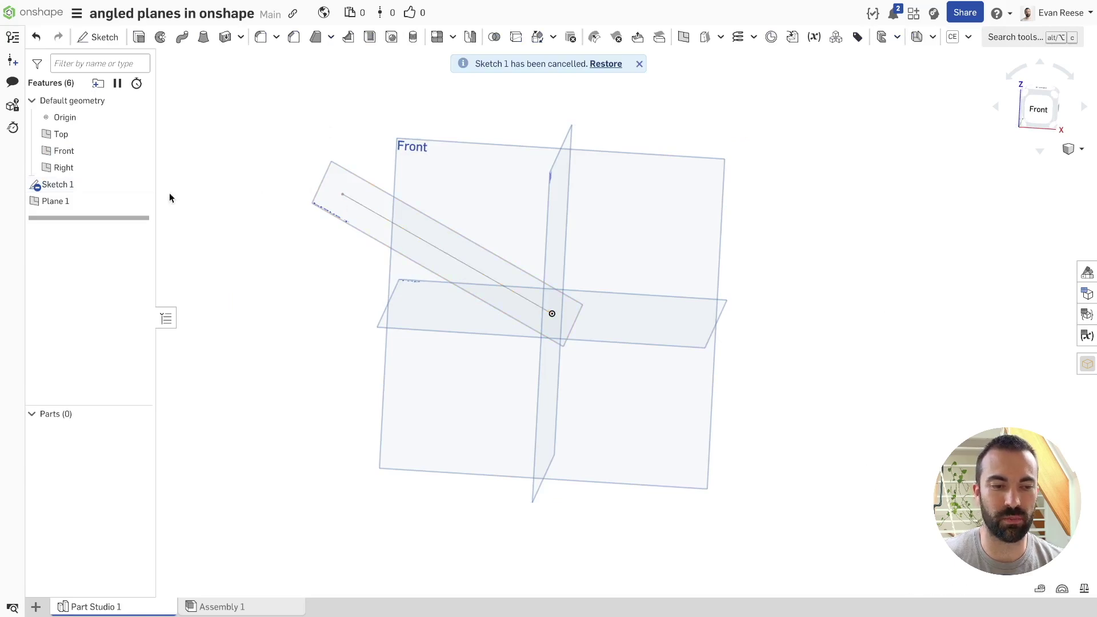
pyautogui.click(86, 200)
pyautogui.click(87, 186)
pyautogui.press('Delete')
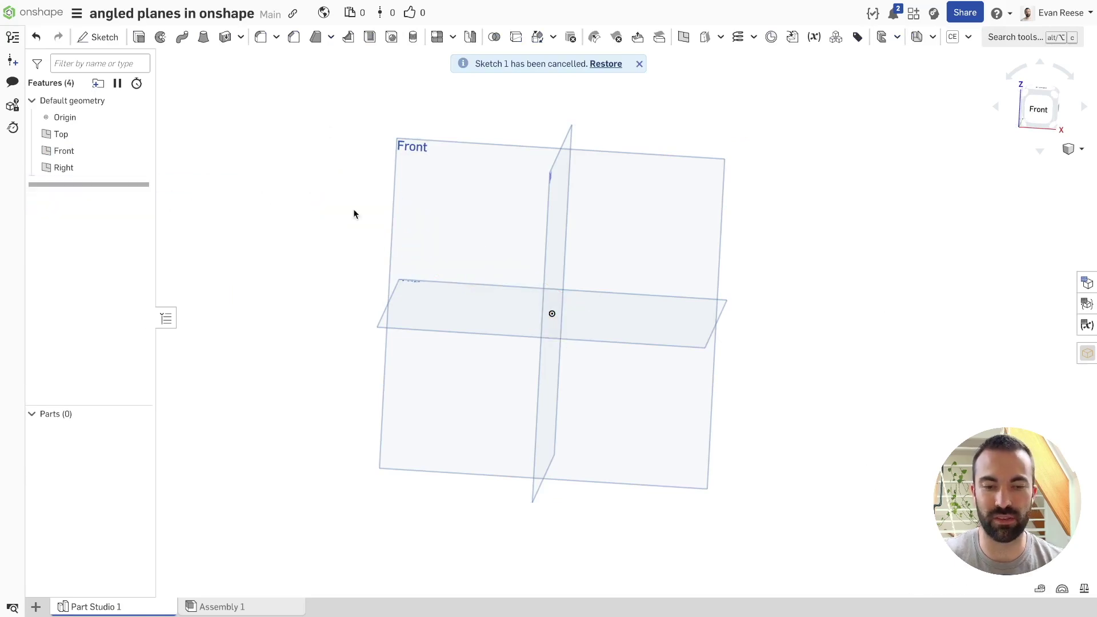
# Create an interpolated-spline routing curve from the origin to a point at X -20.3 mm, Y 17.6 mm, Z 27.3 mm
pyautogui.moveTo(438, 186); pyautogui.dragTo(868, 235, button='right')
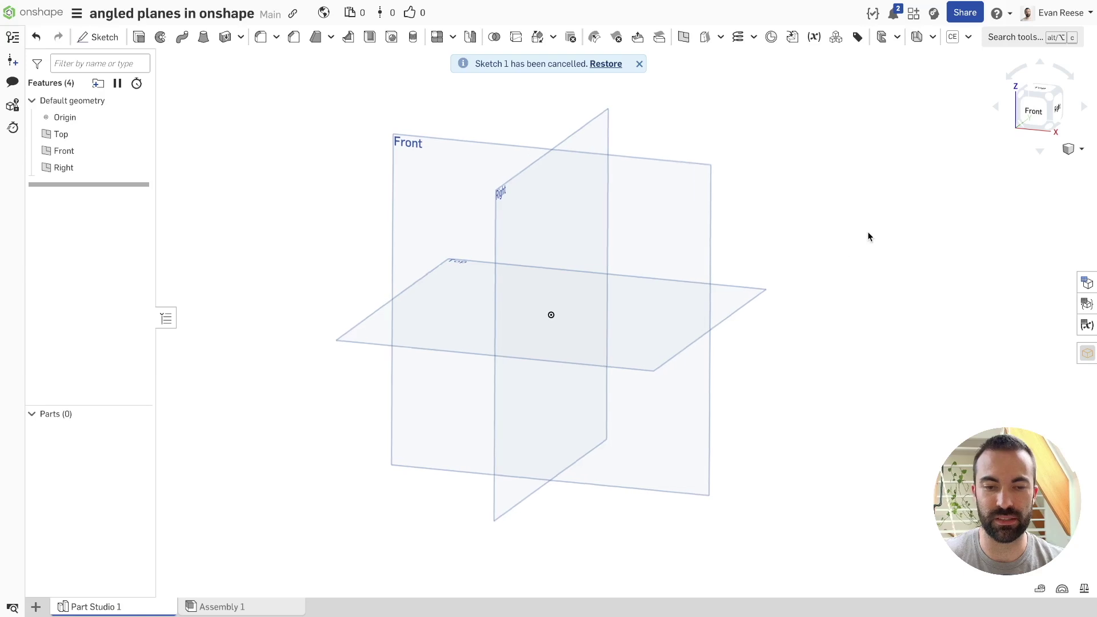
pyautogui.hotkey('alt', 'c')
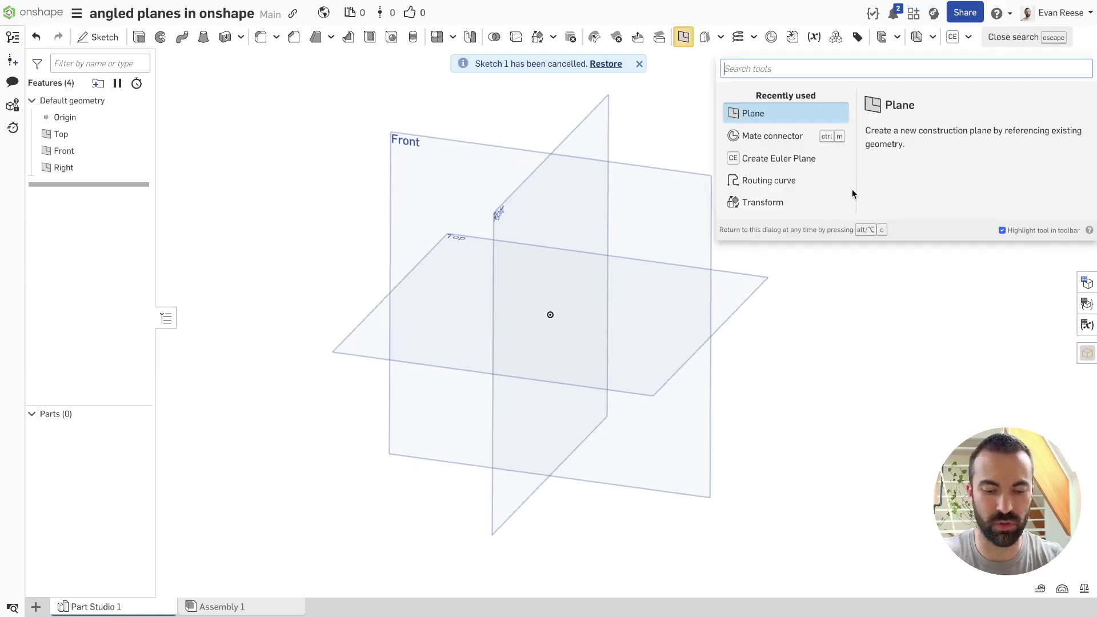
pyautogui.write('rout')
pyautogui.press('Return')
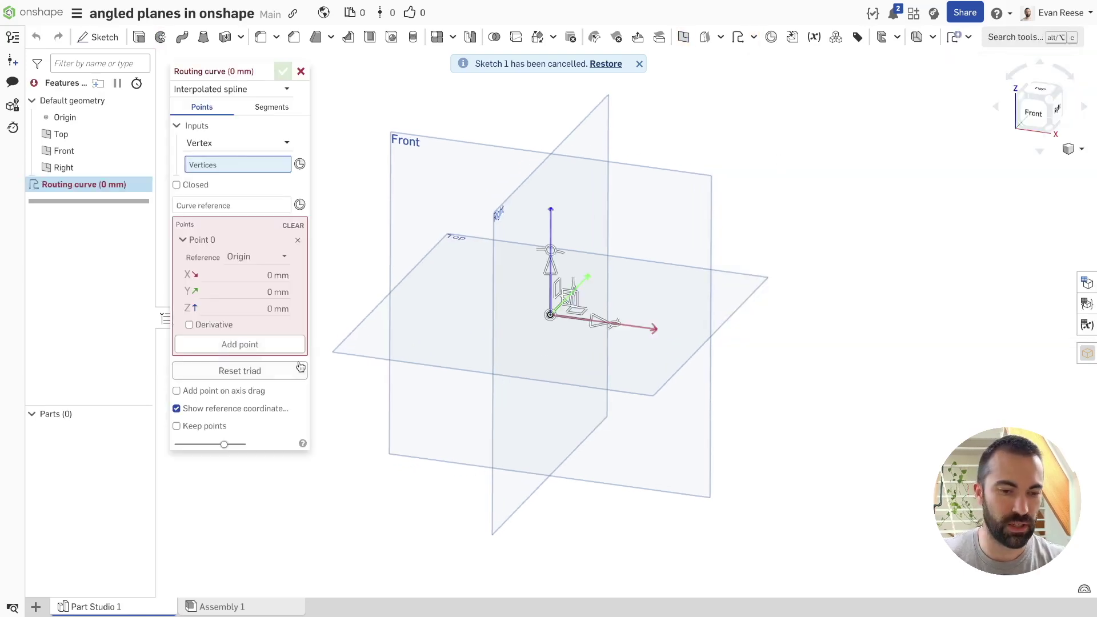
pyautogui.click(240, 343)
pyautogui.moveTo(526, 239); pyautogui.dragTo(526, 239)
pyautogui.moveTo(573, 261); pyautogui.dragTo(527, 249, button='right')
pyautogui.moveTo(540, 241); pyautogui.dragTo(572, 224)
pyautogui.moveTo(502, 187); pyautogui.dragTo(514, 212, button='right')
pyautogui.scroll(2, 514, 213)
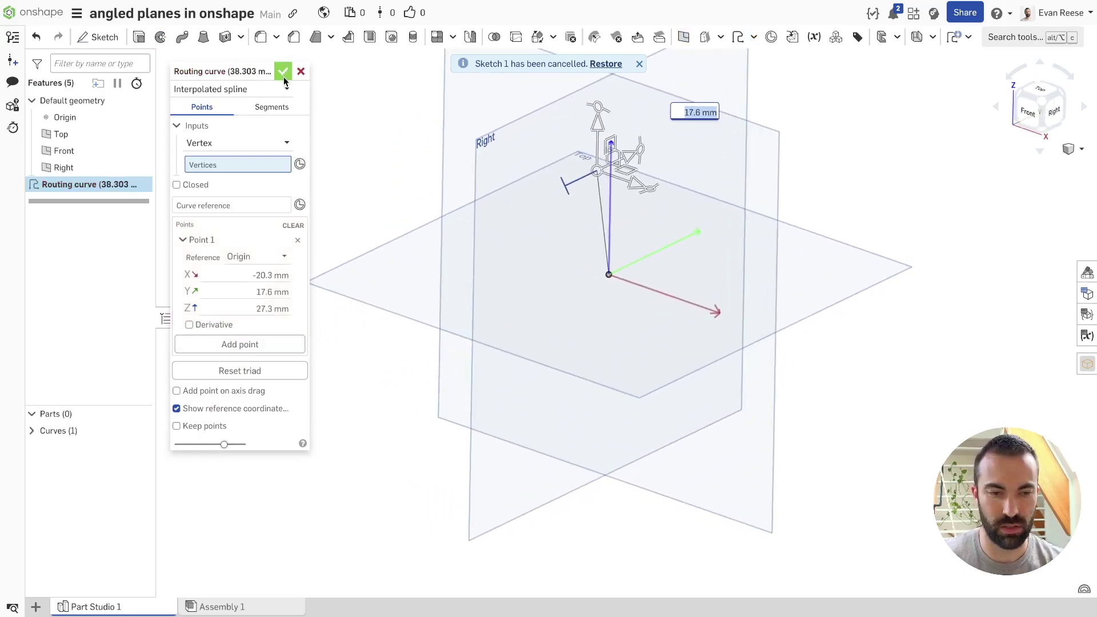
pyautogui.click(283, 74)
# Create a construction plane through the origin, perpendicular to the routing curve
pyautogui.click(609, 278)
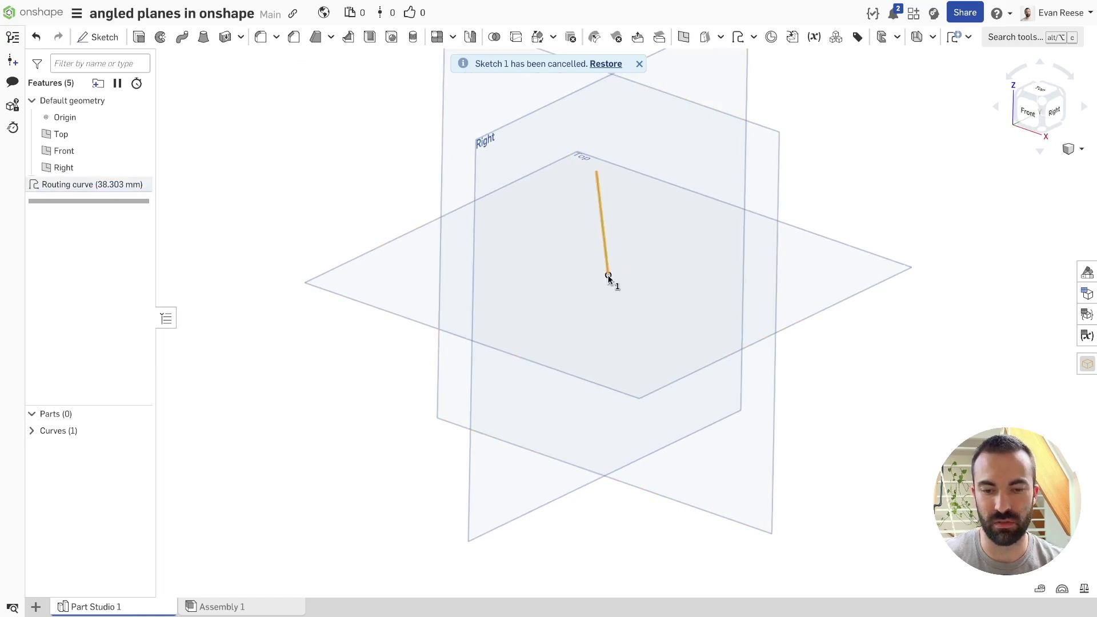
pyautogui.click(608, 276)
pyautogui.click(683, 36)
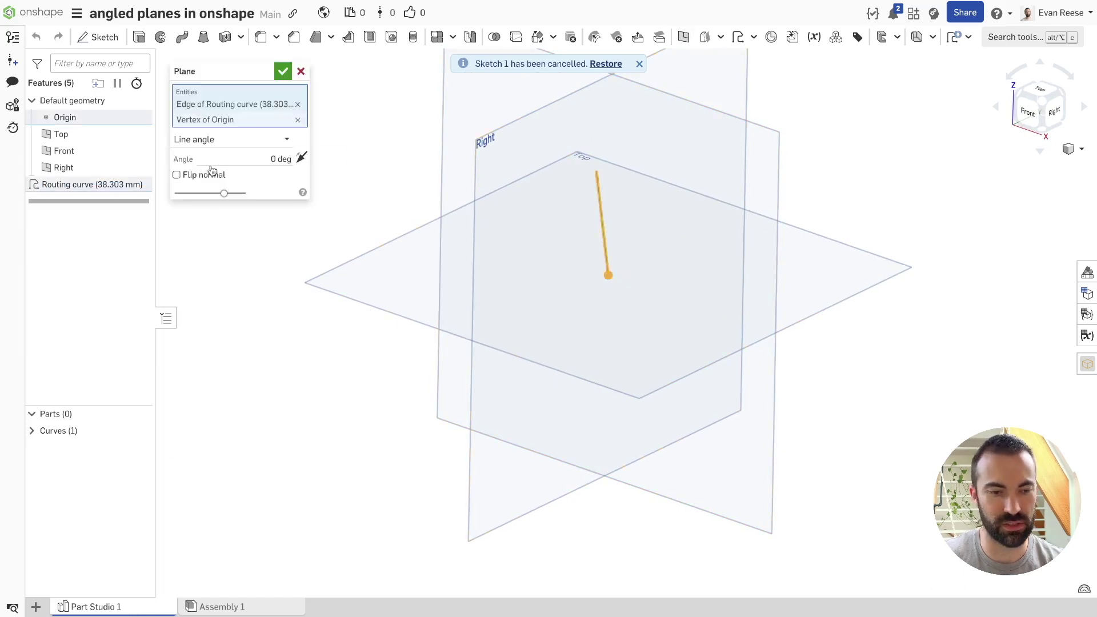
pyautogui.moveTo(622, 211); pyautogui.dragTo(284, 78, button='right')
pyautogui.click(284, 78)
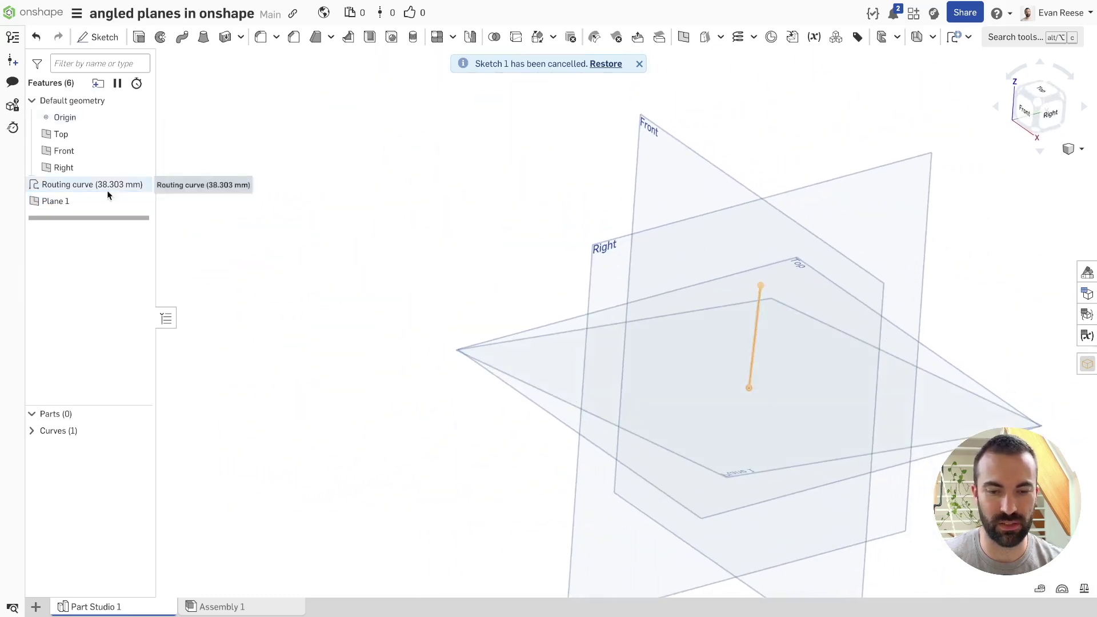
pyautogui.press('f')
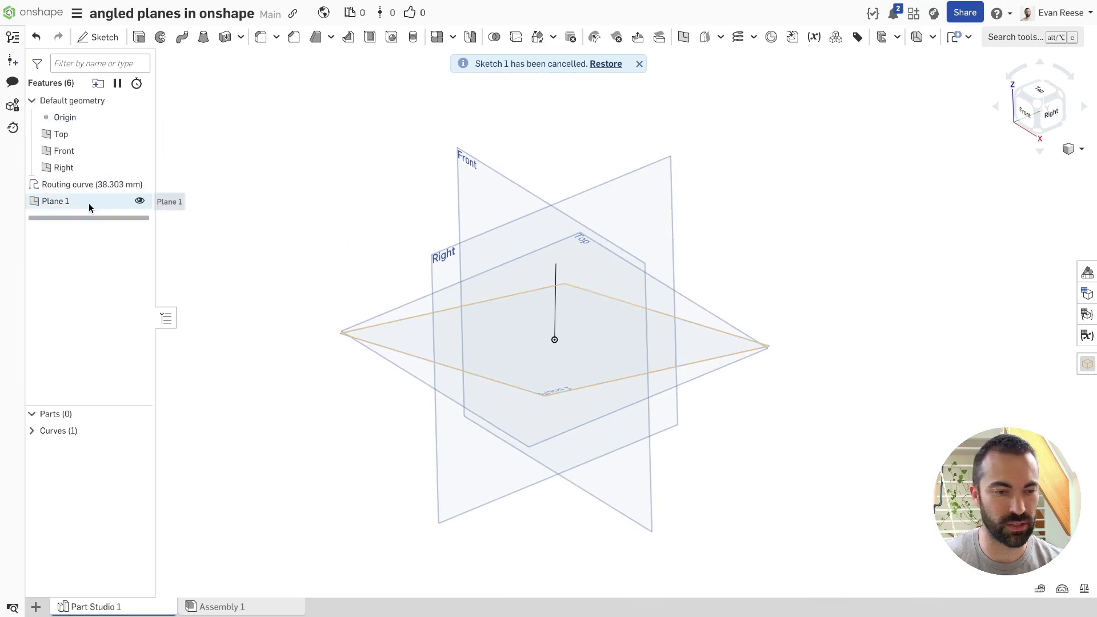
# Delete the routing curve and the plane built on it
pyautogui.click(88, 201)
pyautogui.keyDown('shift'); pyautogui.click(119, 184); pyautogui.keyUp('shift')
pyautogui.press('Delete')
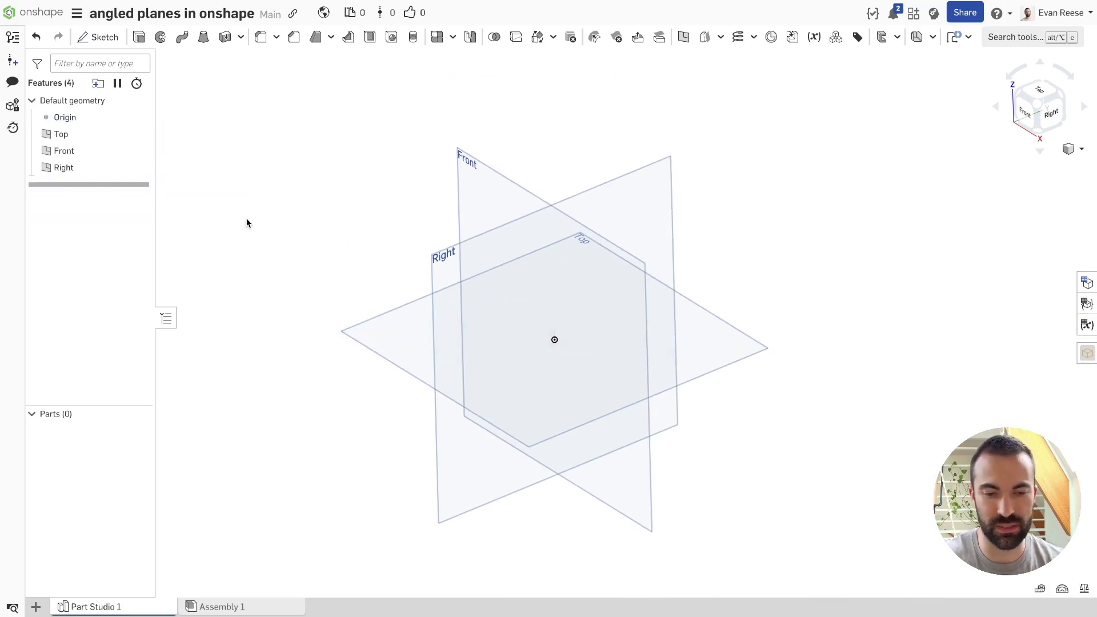
pyautogui.moveTo(247, 219); pyautogui.dragTo(327, 275, button='right')
pyautogui.press('Up')
pyautogui.press('Up')
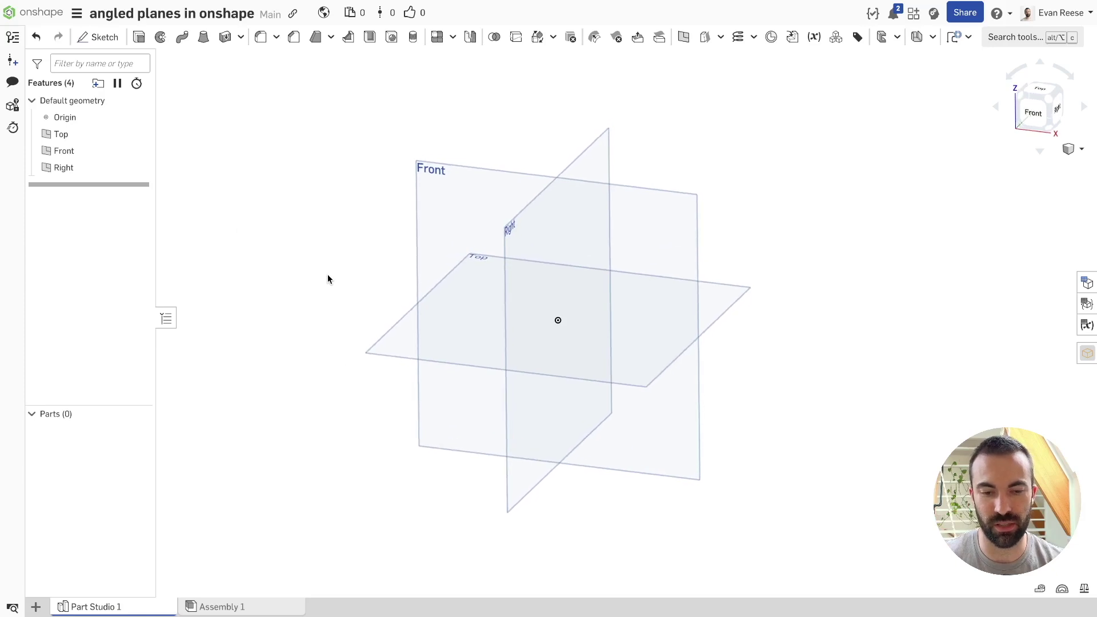
pyautogui.press('Up')
pyautogui.press('Up')
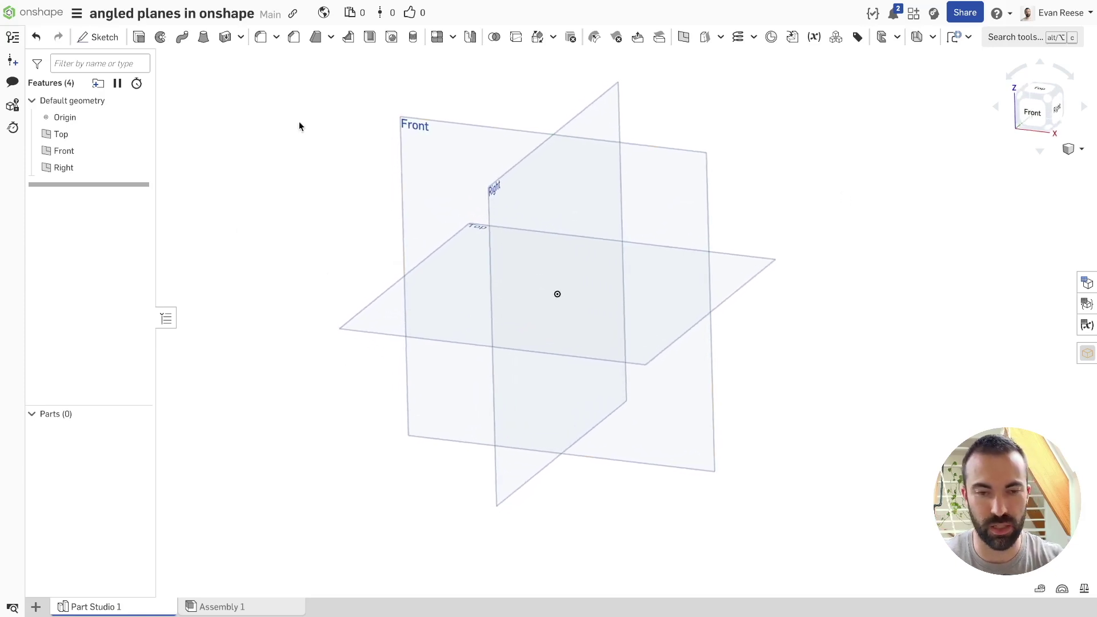
pyautogui.moveTo(292, 177); pyautogui.dragTo(293, 182, button='right')
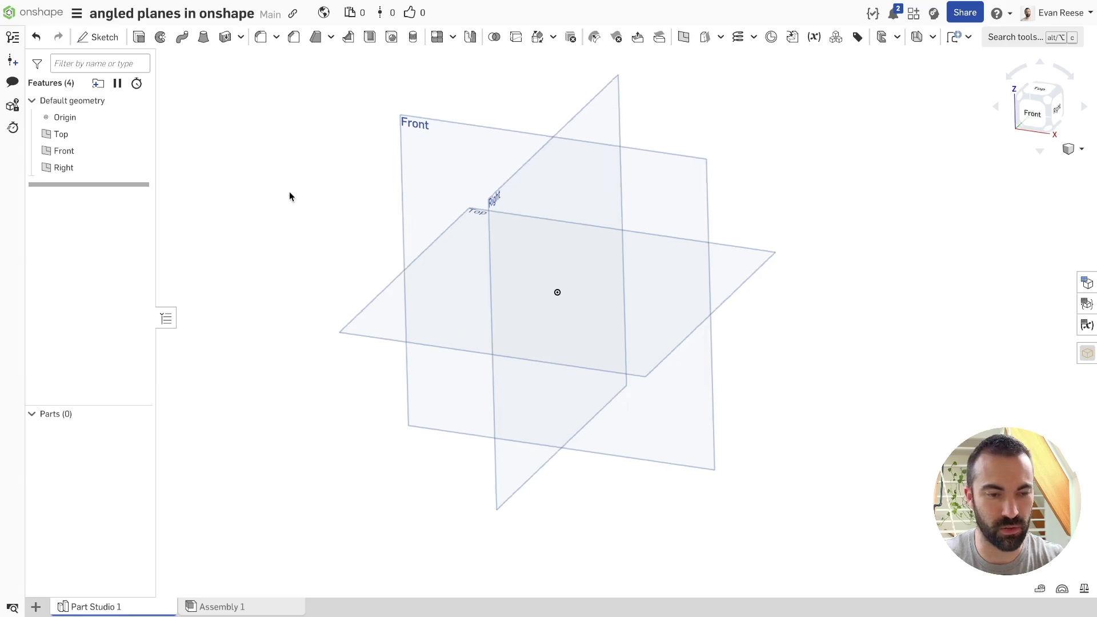
# Start the Create Euler Plane custom feature and use the Top plane as its start plane
pyautogui.hotkey('alt', 'c')
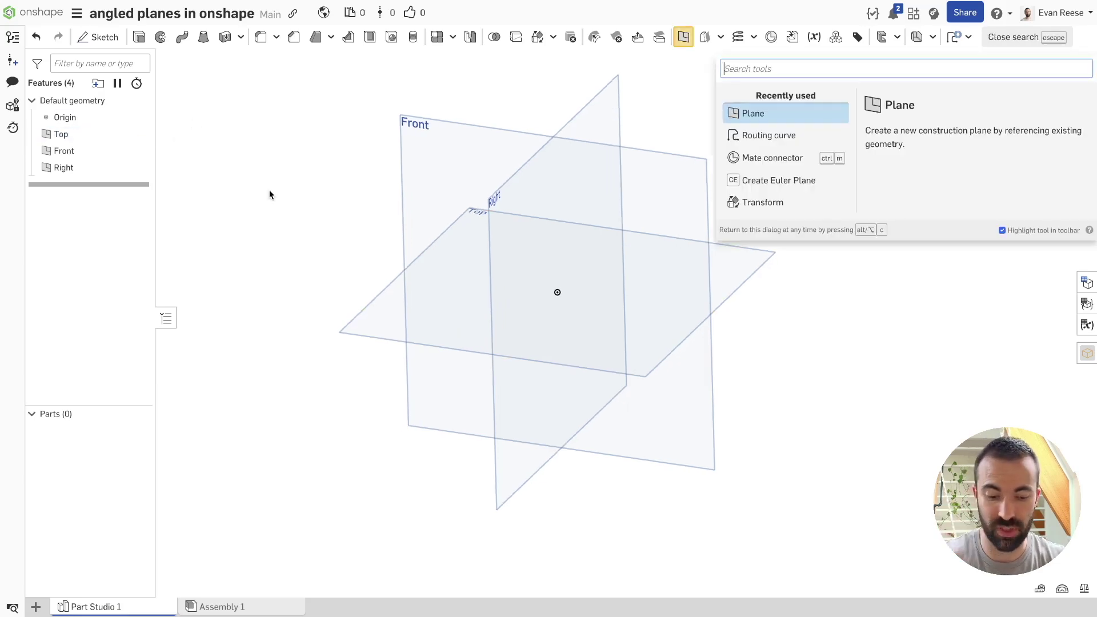
pyautogui.write('e')
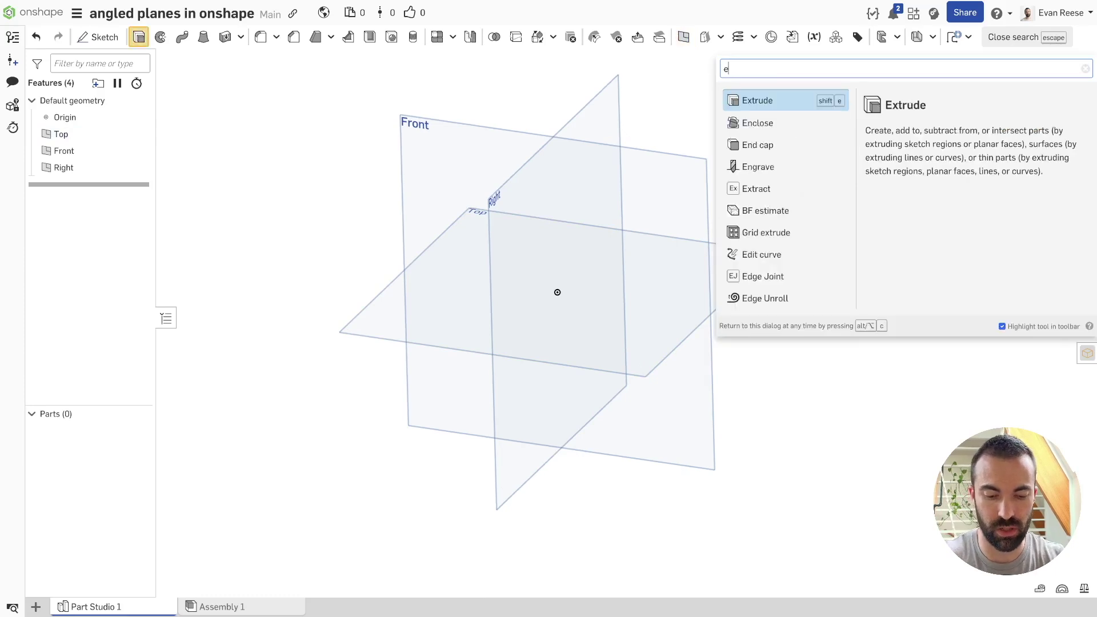
pyautogui.write('uler')
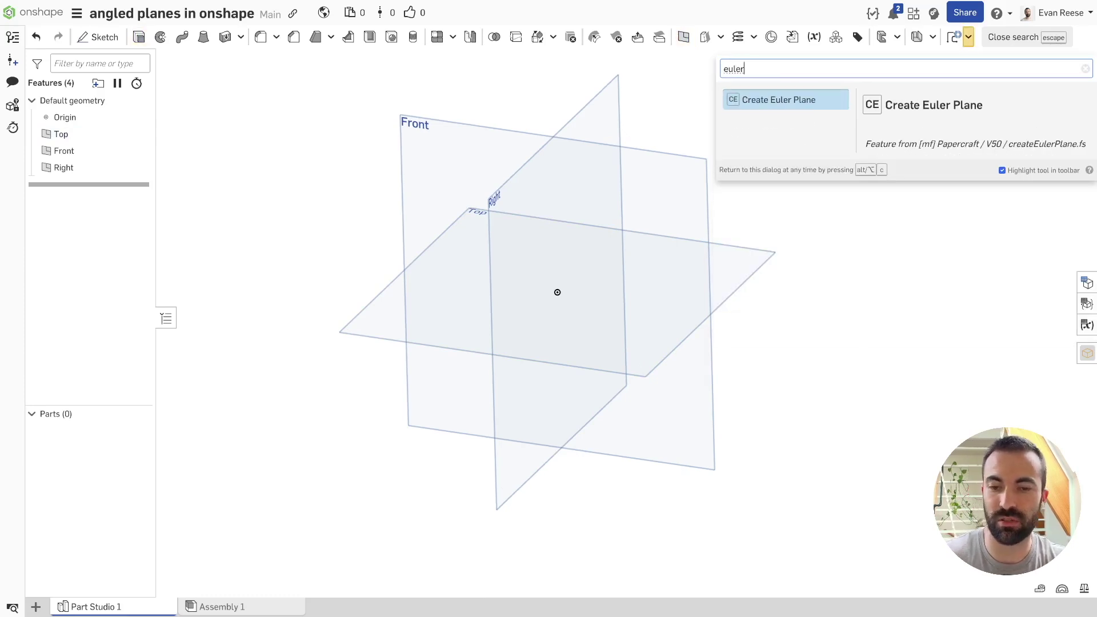
pyautogui.press('Return')
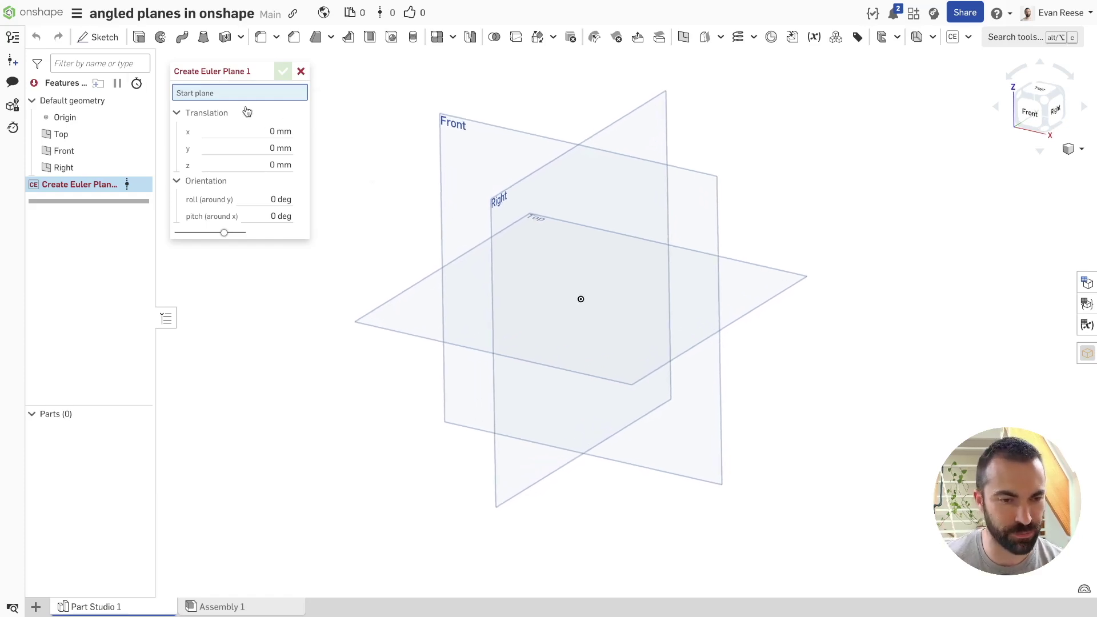
pyautogui.click(412, 334)
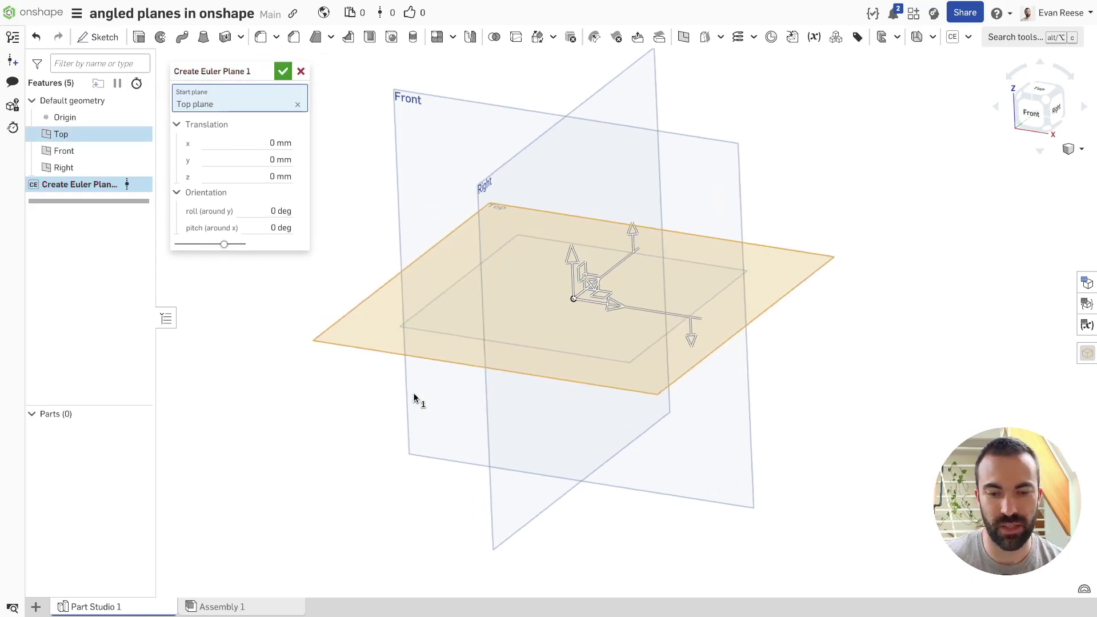
# Tilt the Euler plane to a roll of -15 degrees and a pitch of 30 degrees, and create it without translation
pyautogui.moveTo(691, 334); pyautogui.dragTo(557, 237)
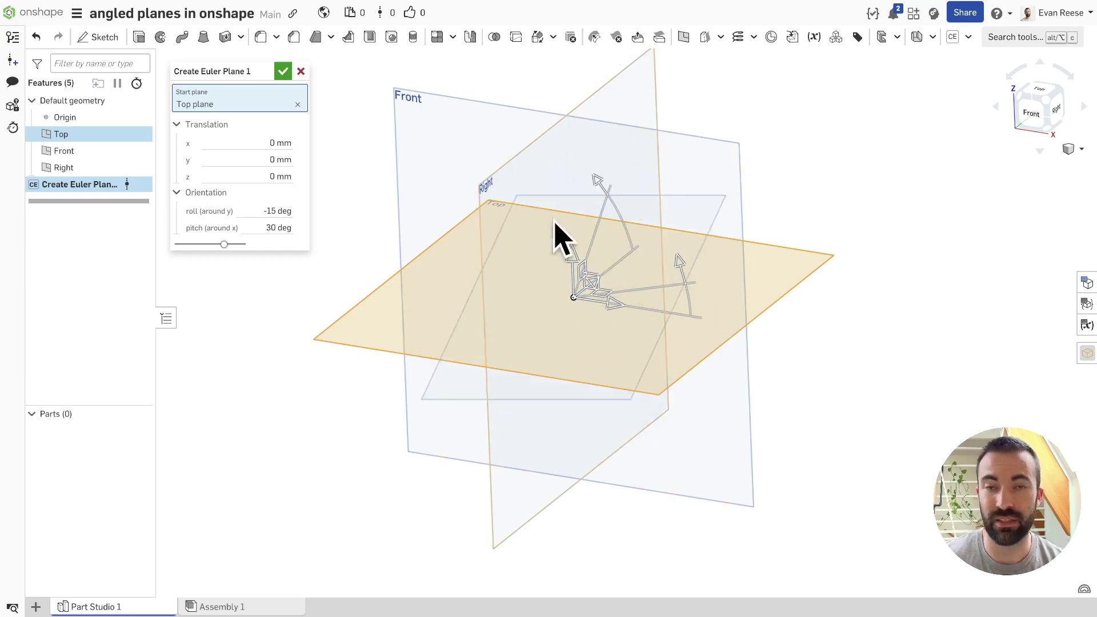
pyautogui.moveTo(554, 220)
pyautogui.mouseDown(button='right')
pyautogui.moveTo(557, 234)
pyautogui.moveTo(542, 229)
pyautogui.mouseUp(button='right')
pyautogui.scroll(-2, 542, 228)
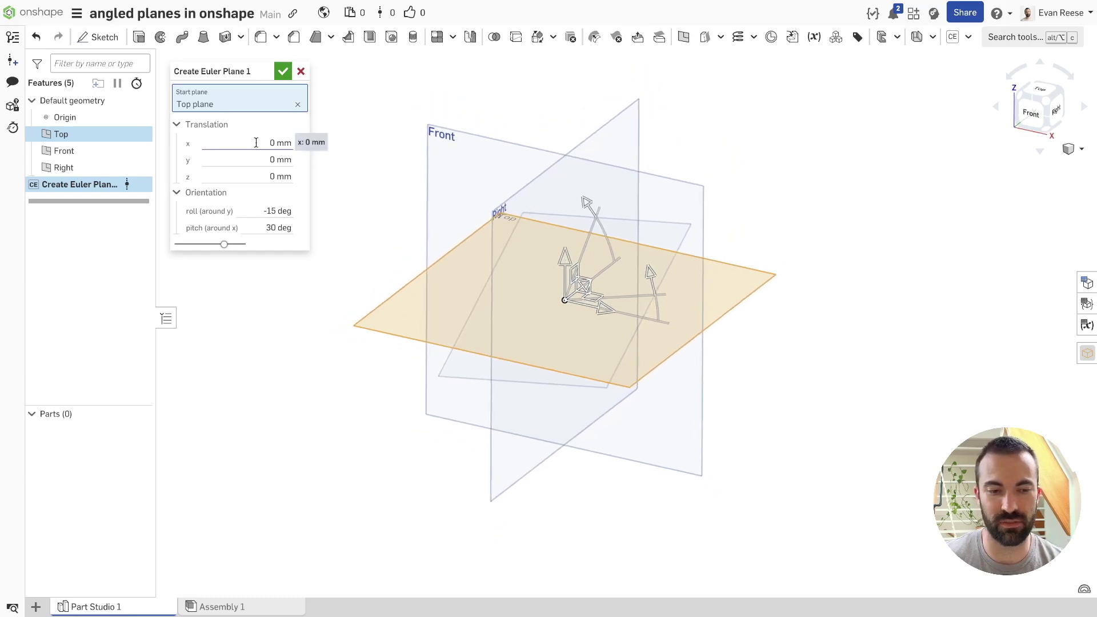
pyautogui.click(256, 143)
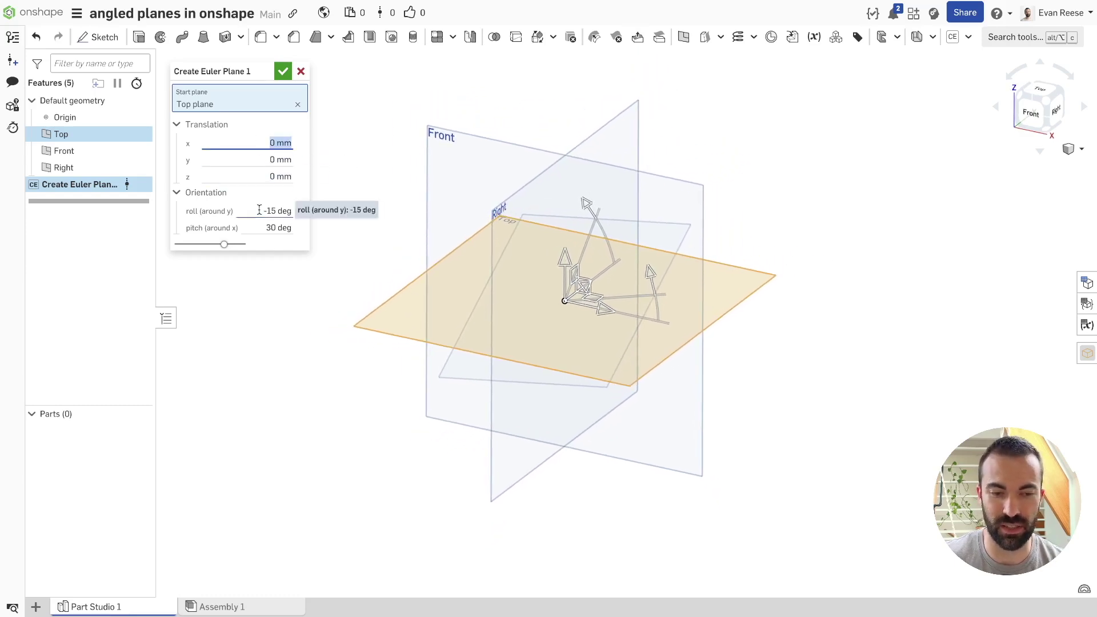
pyautogui.click(260, 209)
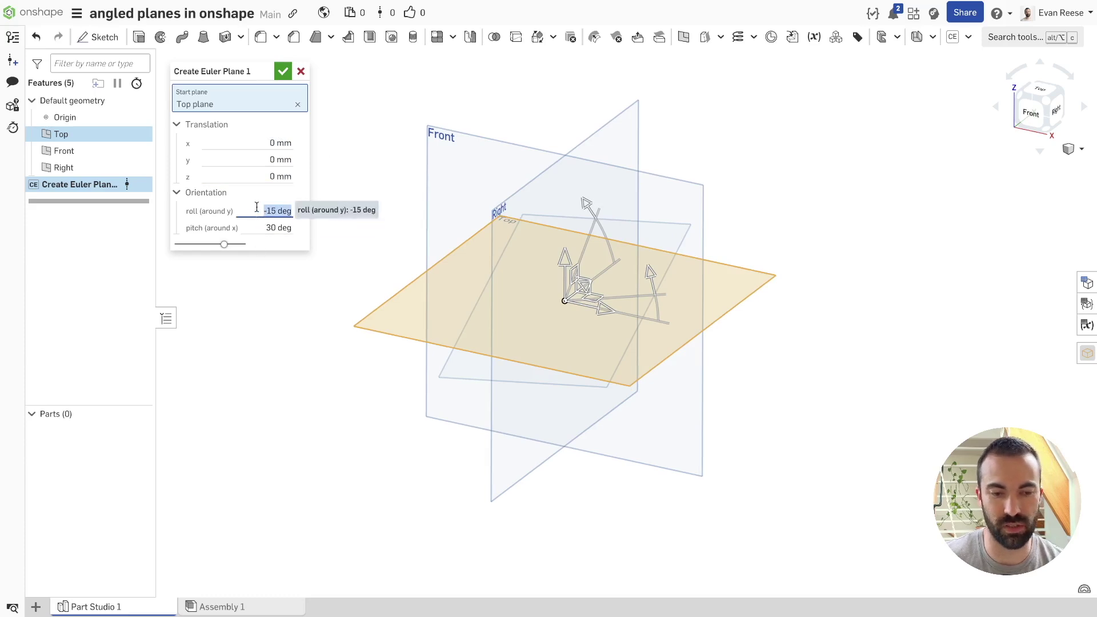
pyautogui.click(283, 71)
pyautogui.moveTo(346, 199); pyautogui.dragTo(282, 209, button='right')
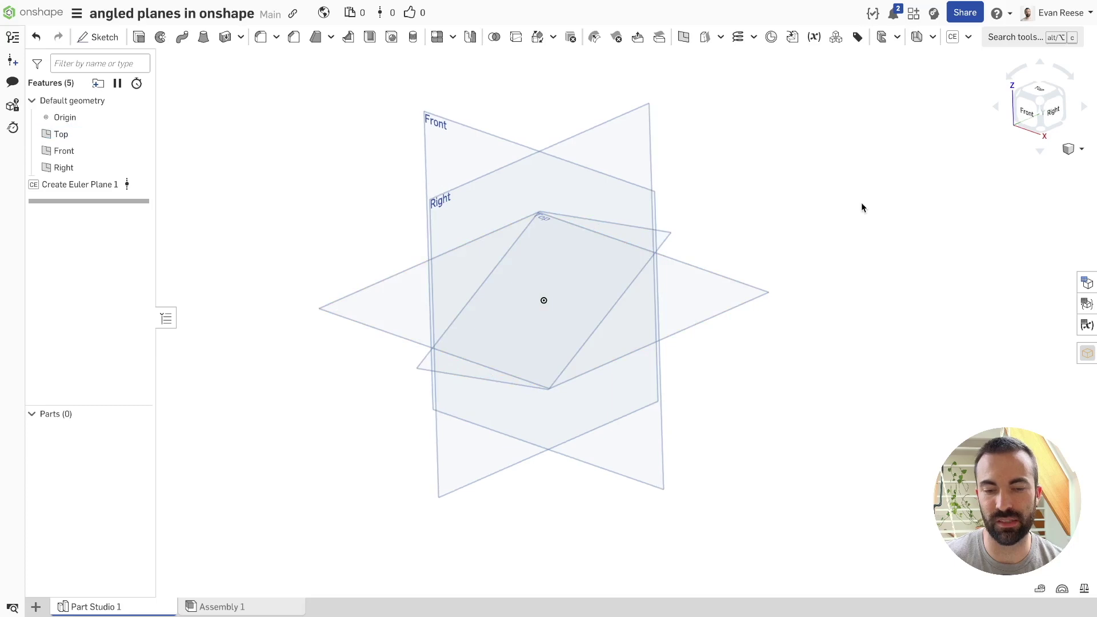